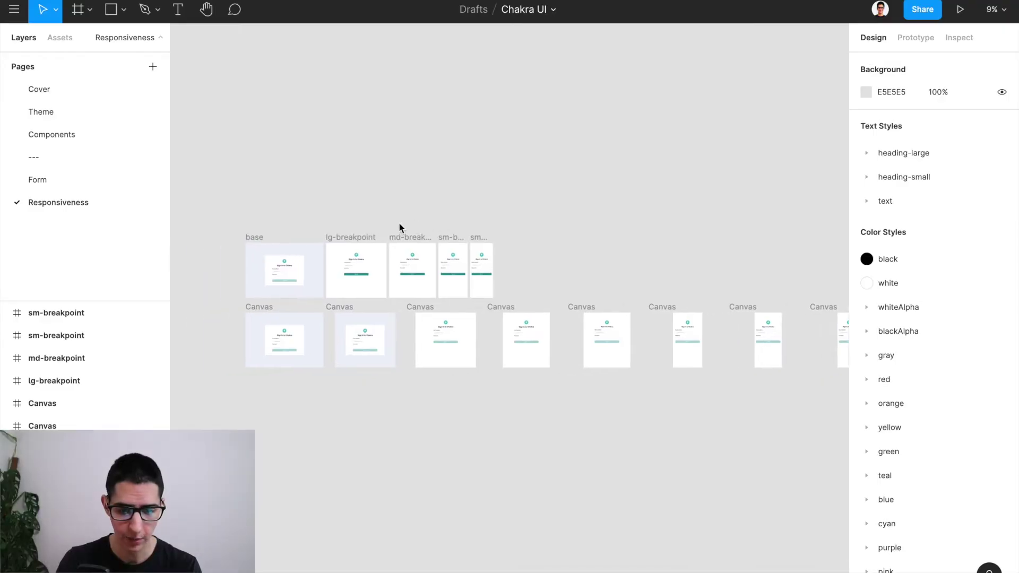
Step: Pan the canvas to the breakpoint frames and select the second sm-breakpoint frame
scroll(269, 238, up, 5)
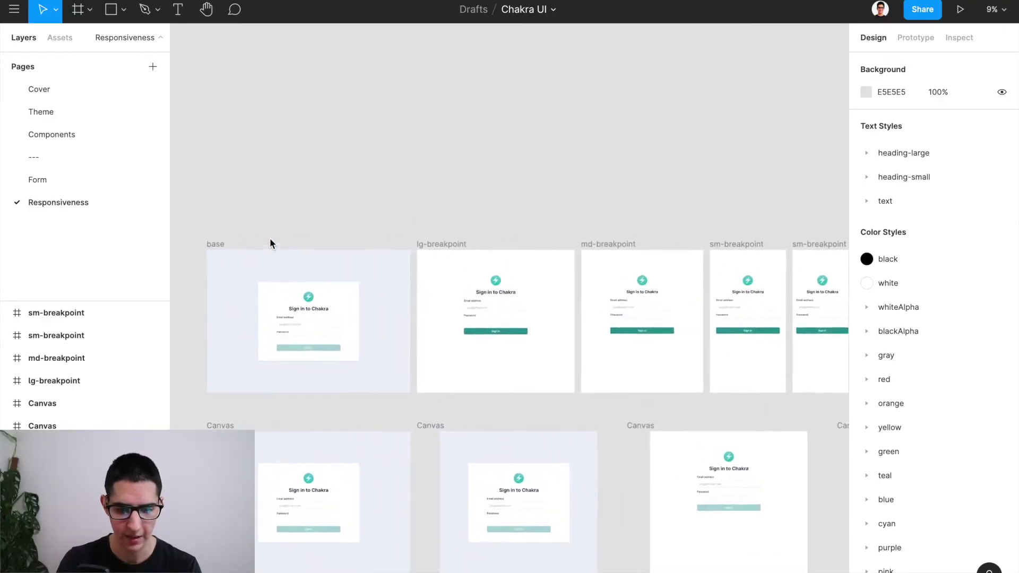
scroll(270, 237, left, 2)
scroll(310, 301, up, 4)
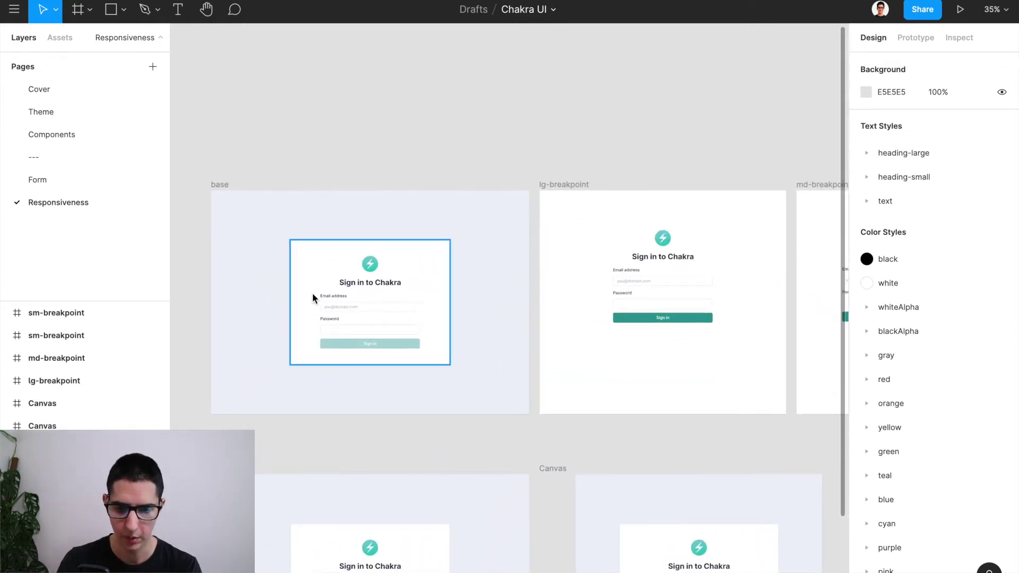
scroll(454, 275, right, 2)
scroll(455, 281, right, 10)
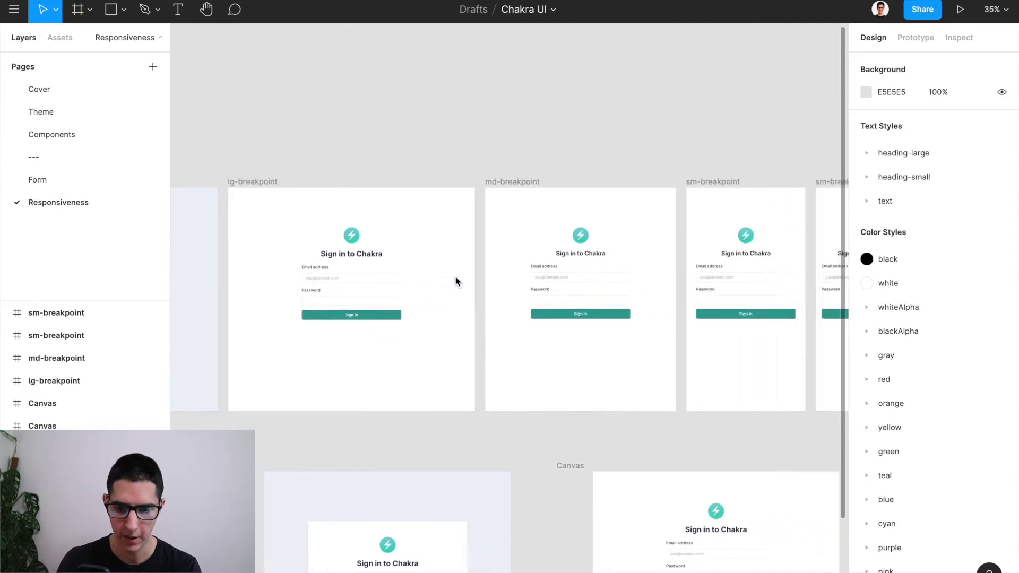
scroll(454, 276, right, 8)
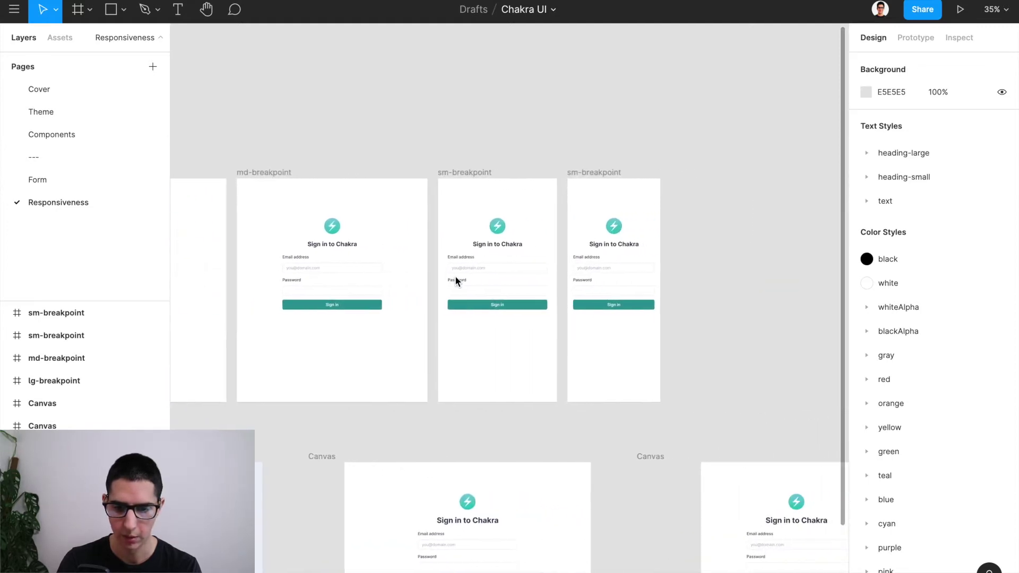
ctrl+scroll(634, 279, up, 5)
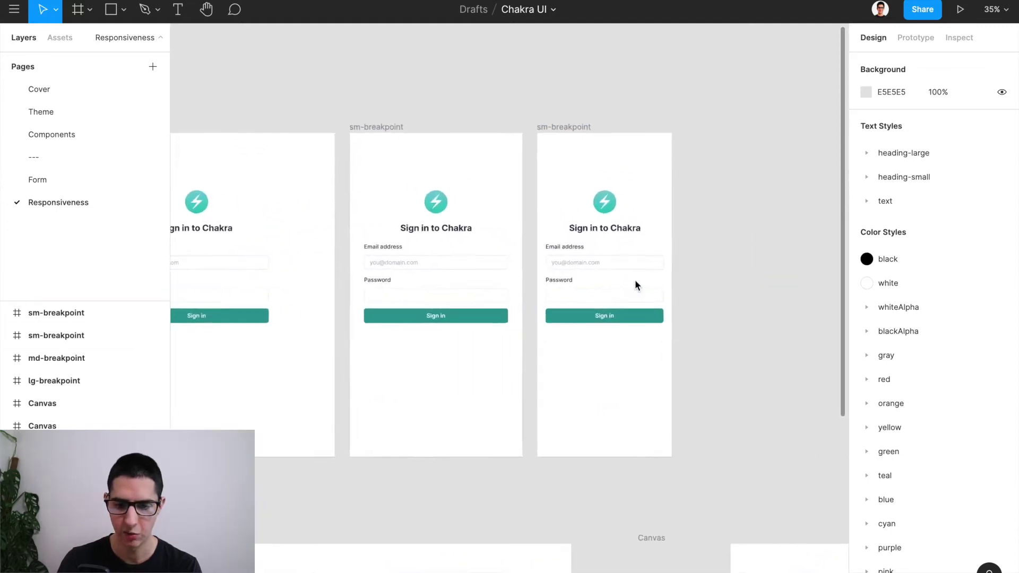
click(633, 279)
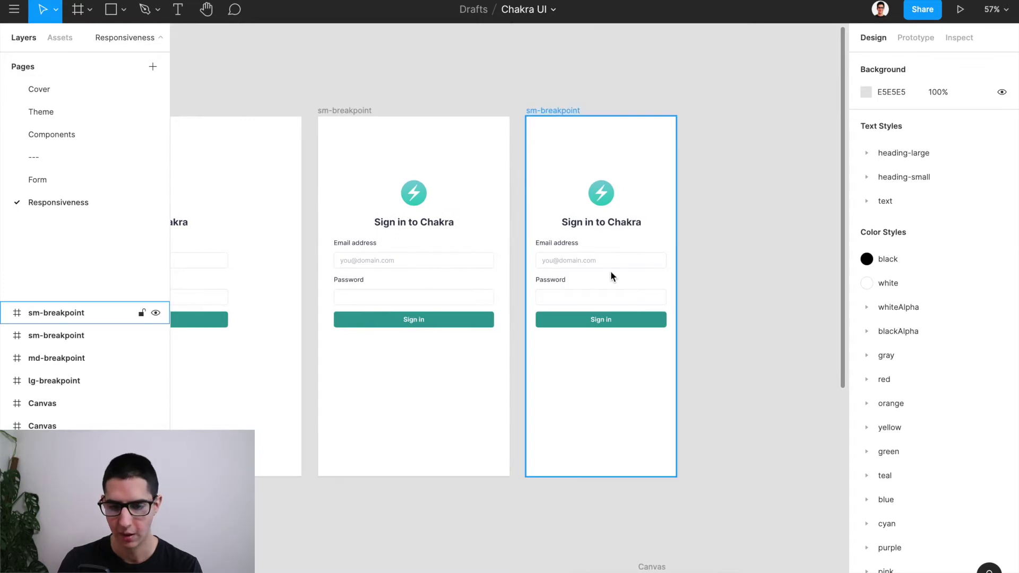
ctrl+scroll(615, 285, up, 3)
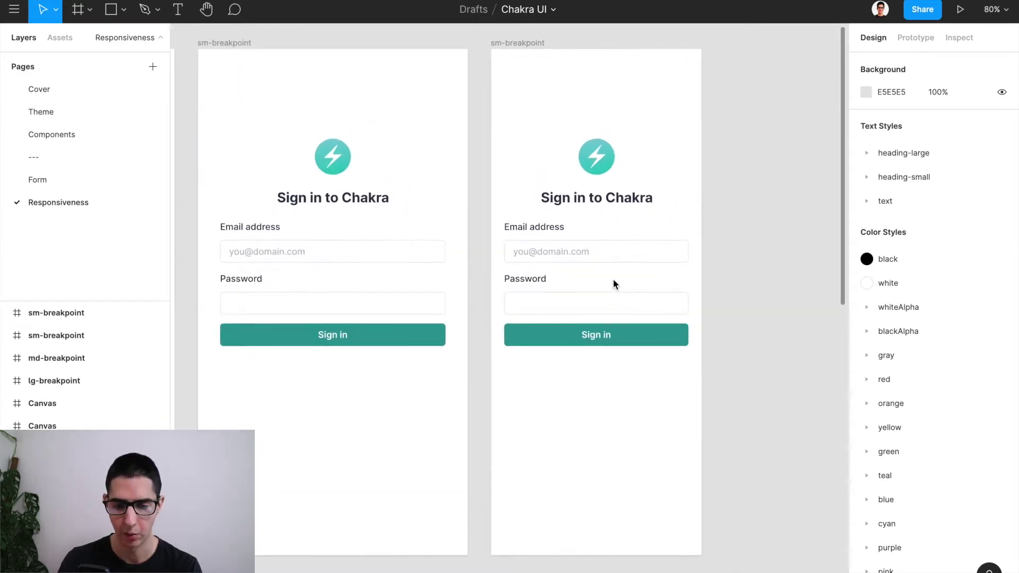
click(613, 279)
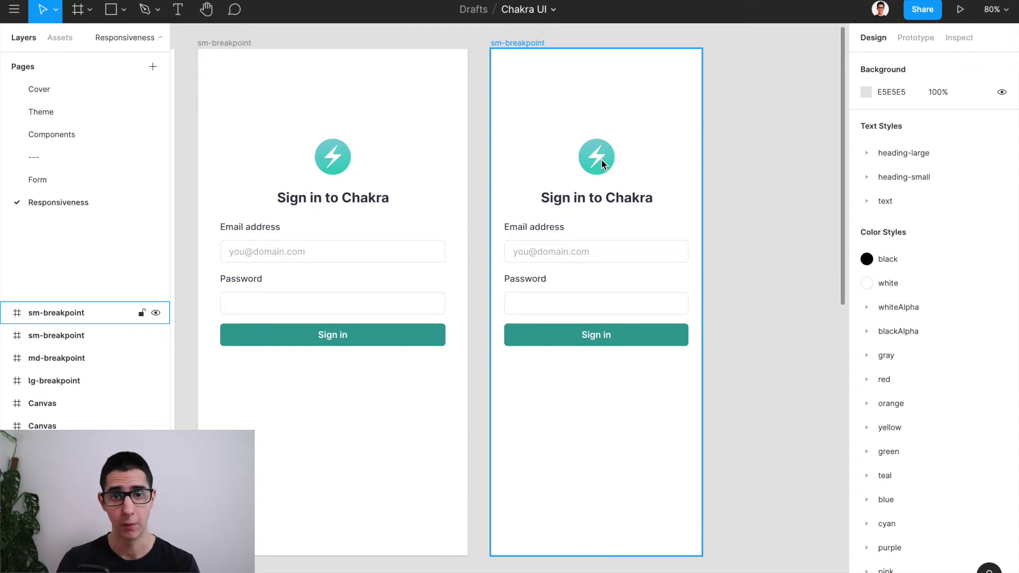
Step: In prototype mode, connect the base frame to lg-breakpoint with Smart animate, Ease Out, 500ms
scroll(601, 161, down, 5)
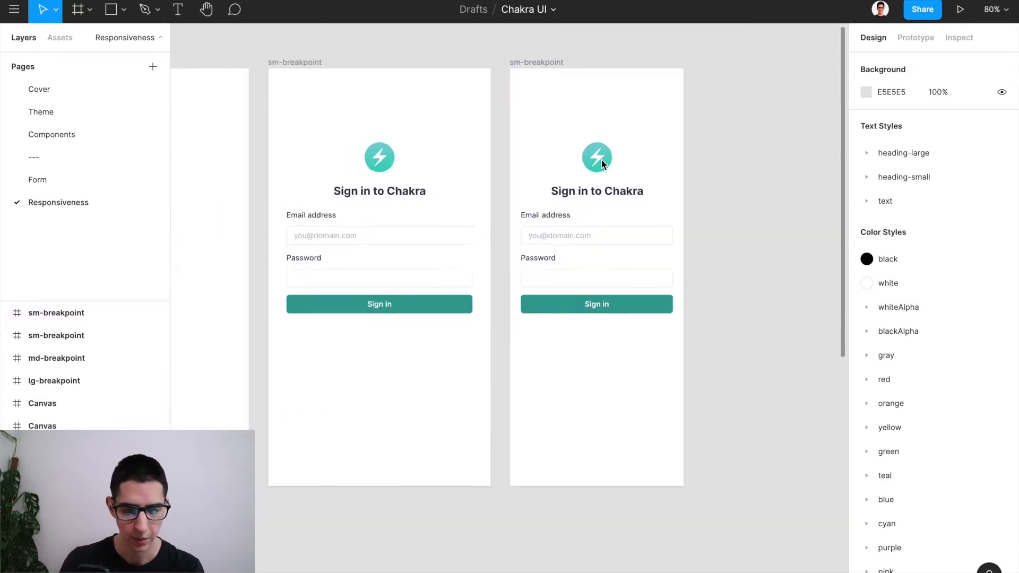
scroll(601, 159, left, 8)
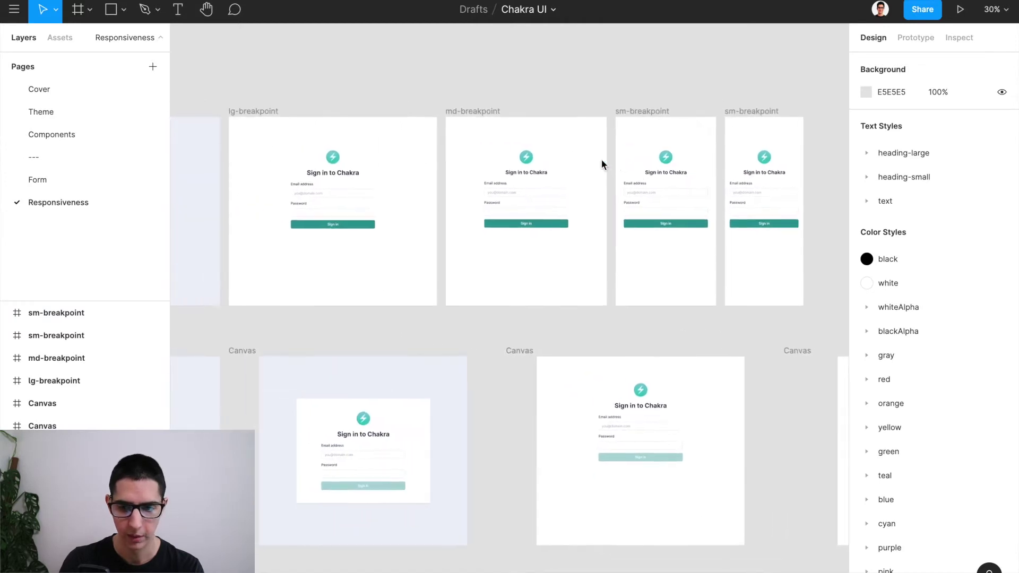
click(917, 37)
scroll(455, 164, left, 5)
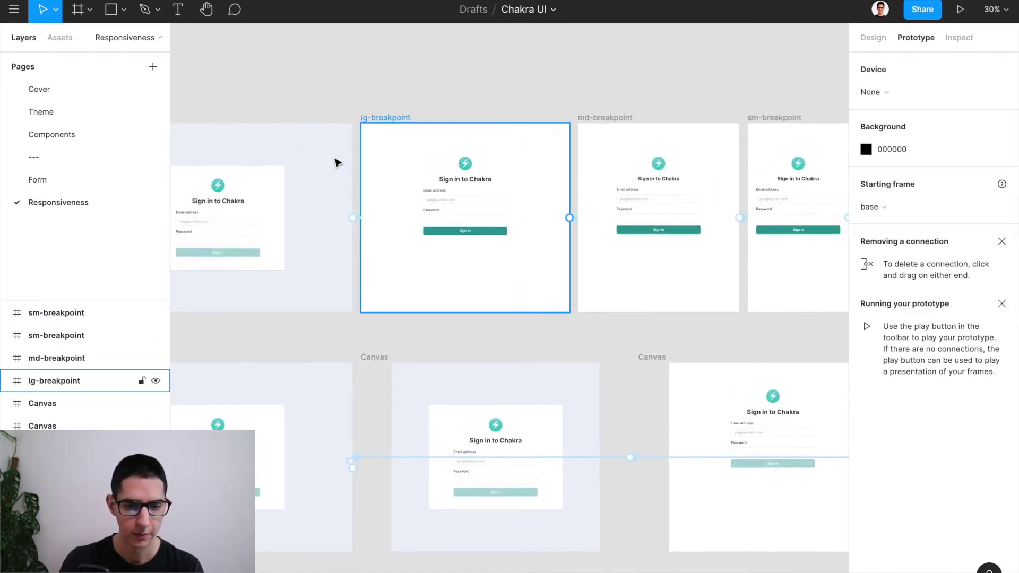
scroll(316, 169, left, 2)
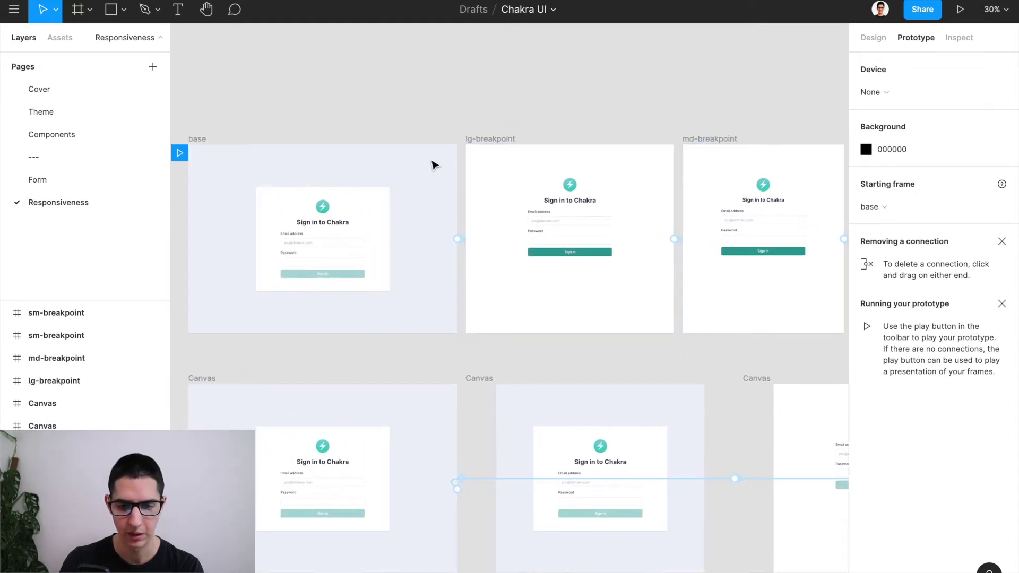
scroll(456, 276, up, 5)
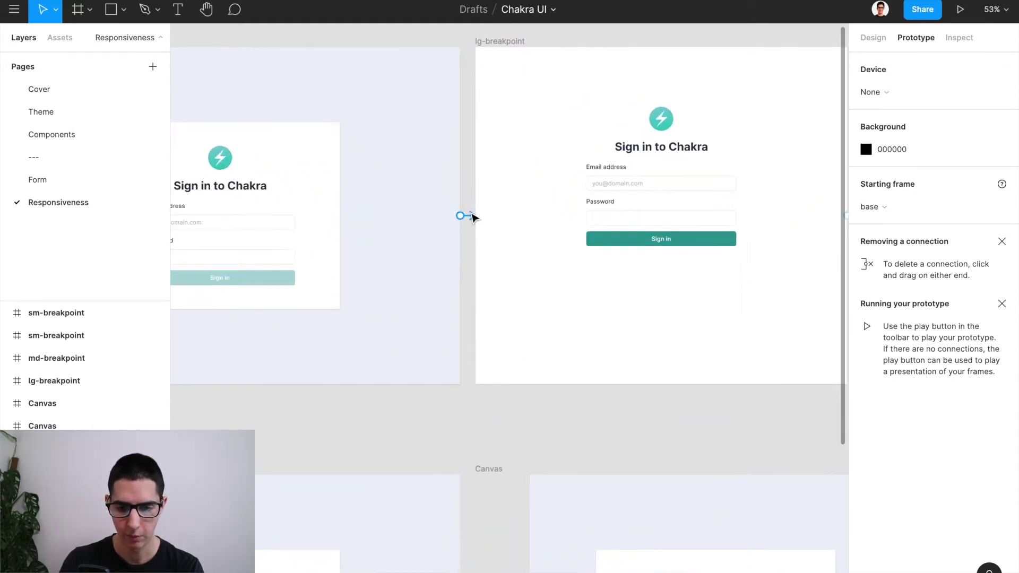
drag(461, 215, 473, 218)
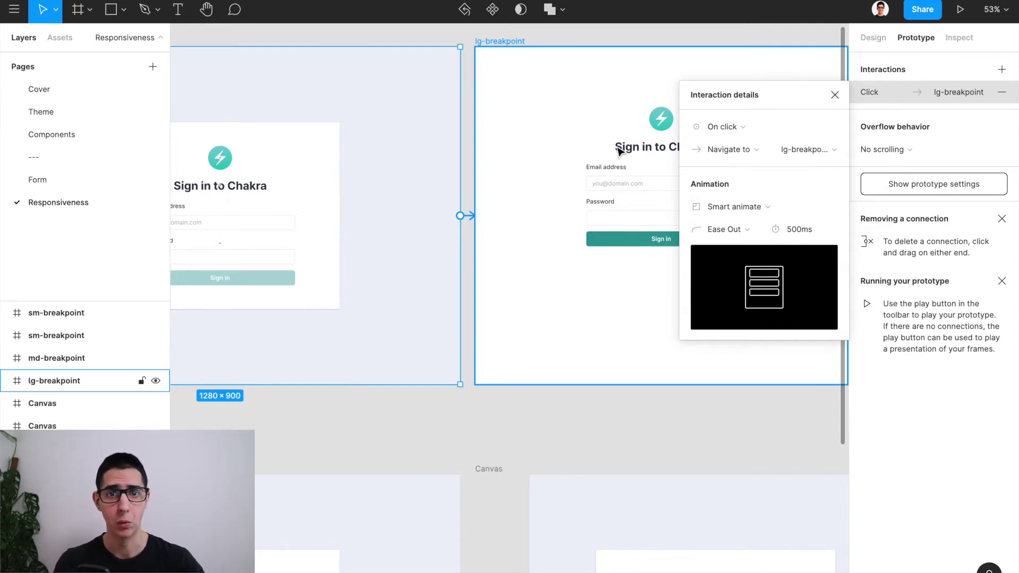
scroll(619, 152, down, 2)
click(478, 67)
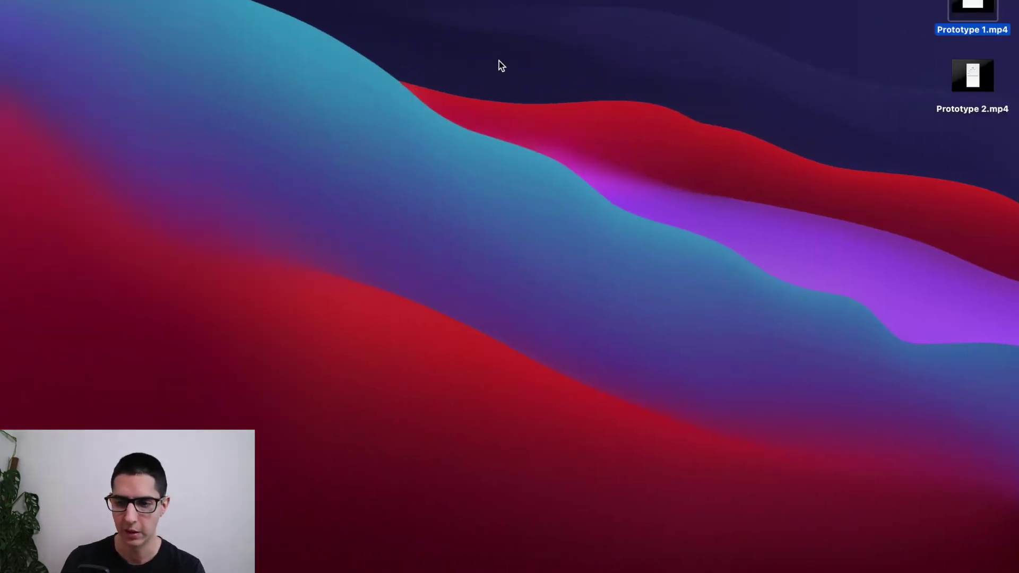
key(space)
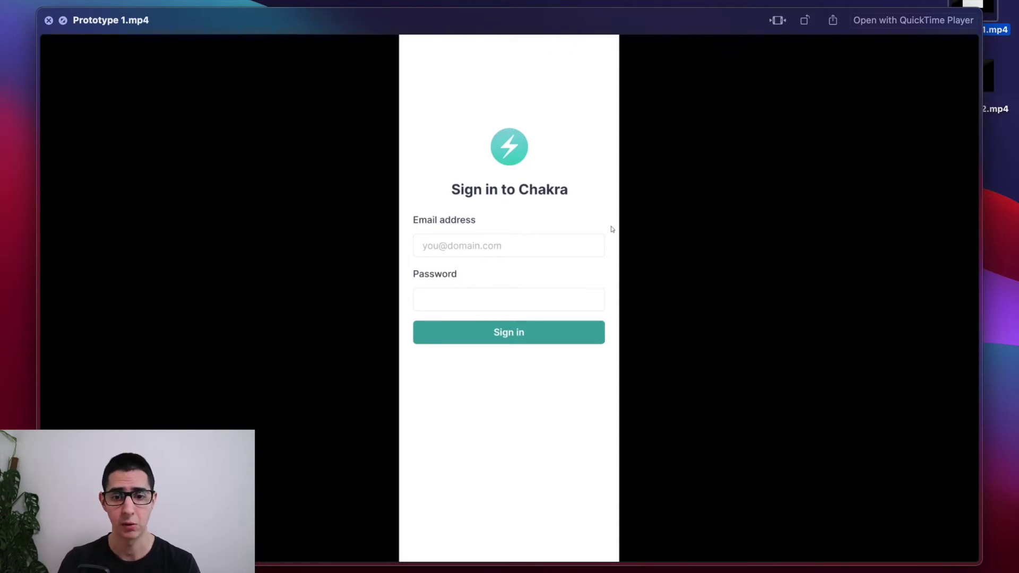
mouse_move(469, 98)
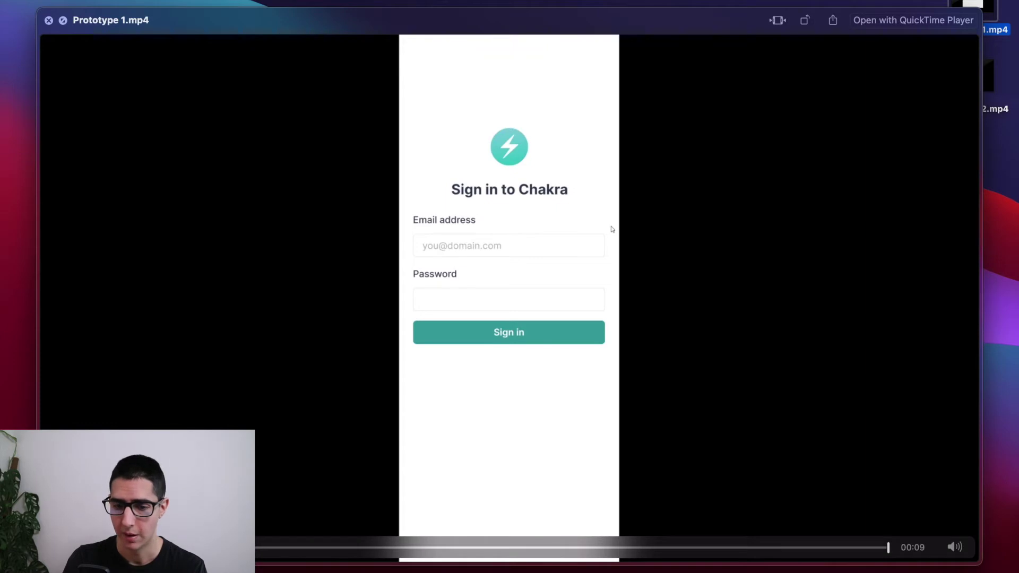
key(space)
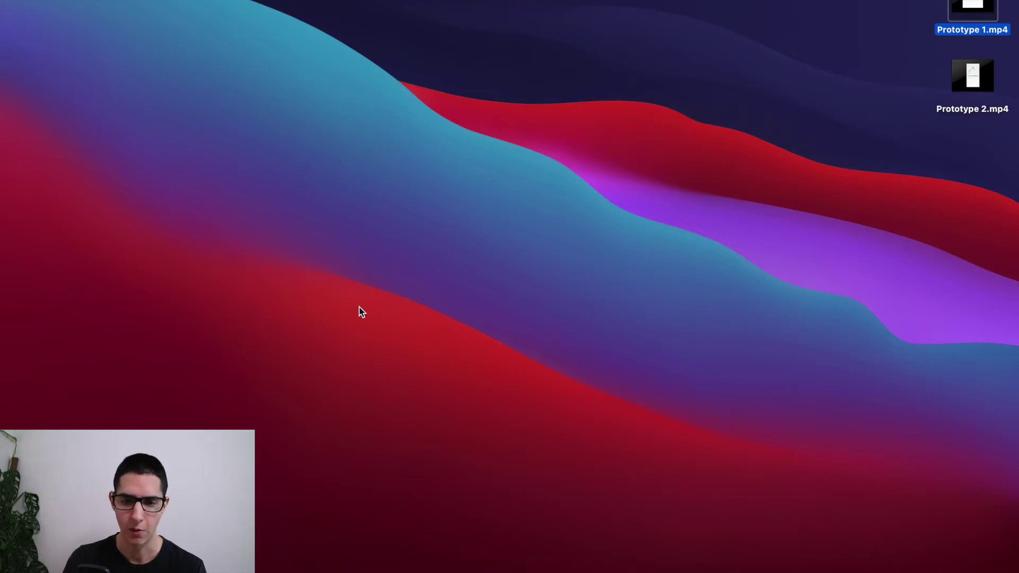
Step: Return to the Chakra UI design file and leave prototyping for design editing
key(super+Tab)
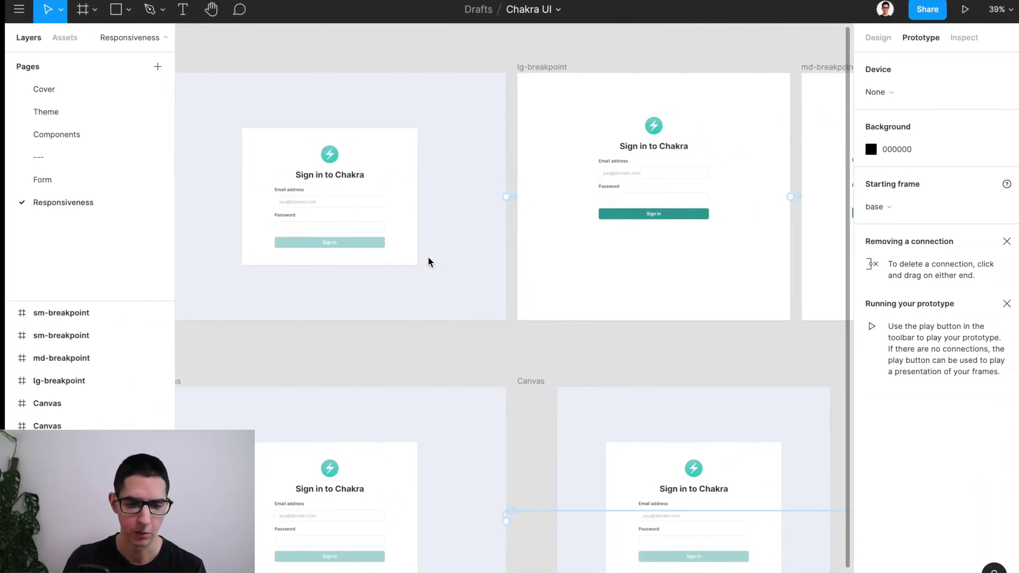
scroll(458, 314, down, 8)
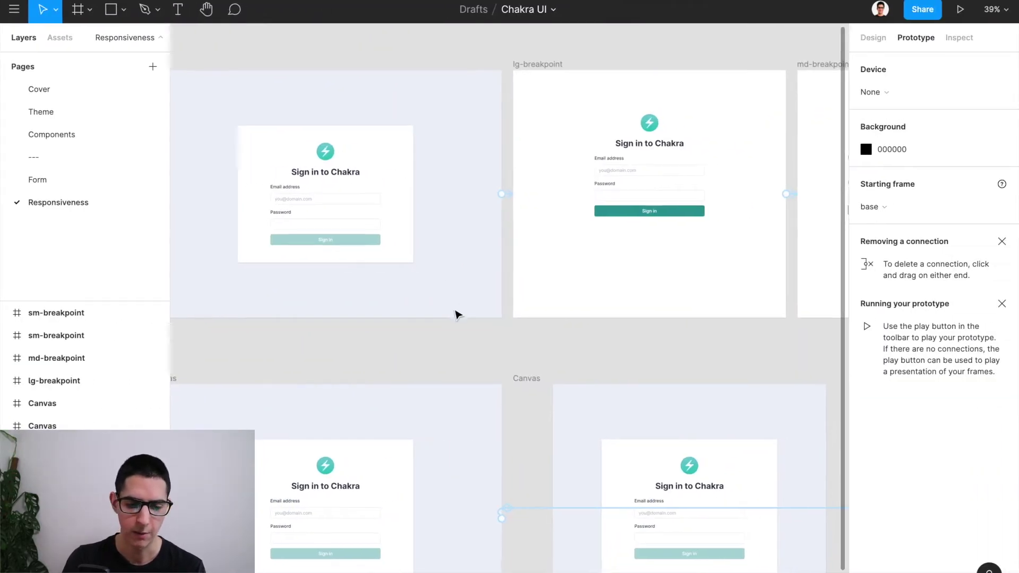
scroll(451, 297, left, 3)
key(alt+8)
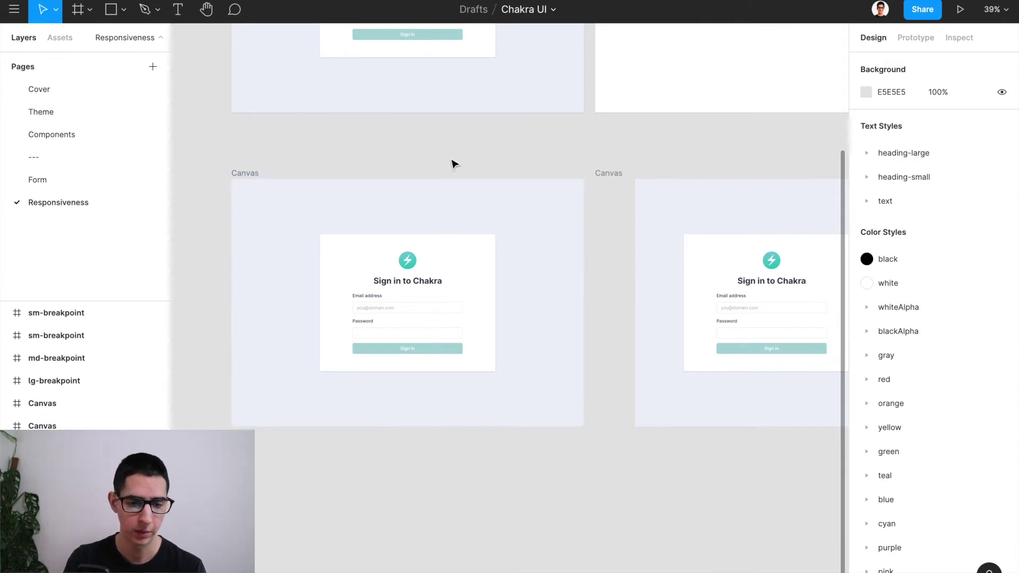
Step: Select the first Canvas frame, enlarge the Layers list and expand its row to show base
click(245, 173)
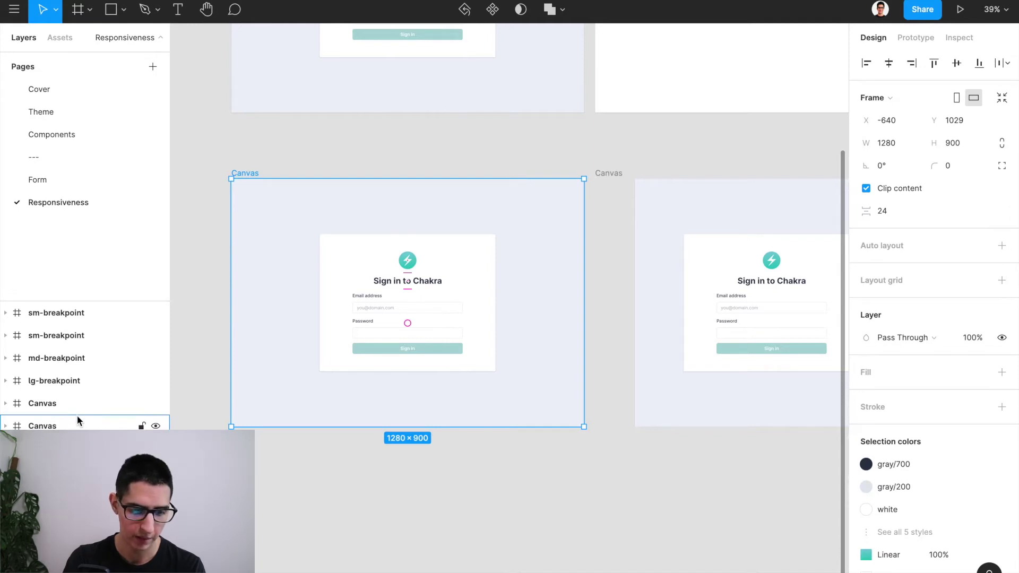
drag(98, 300, 108, 95)
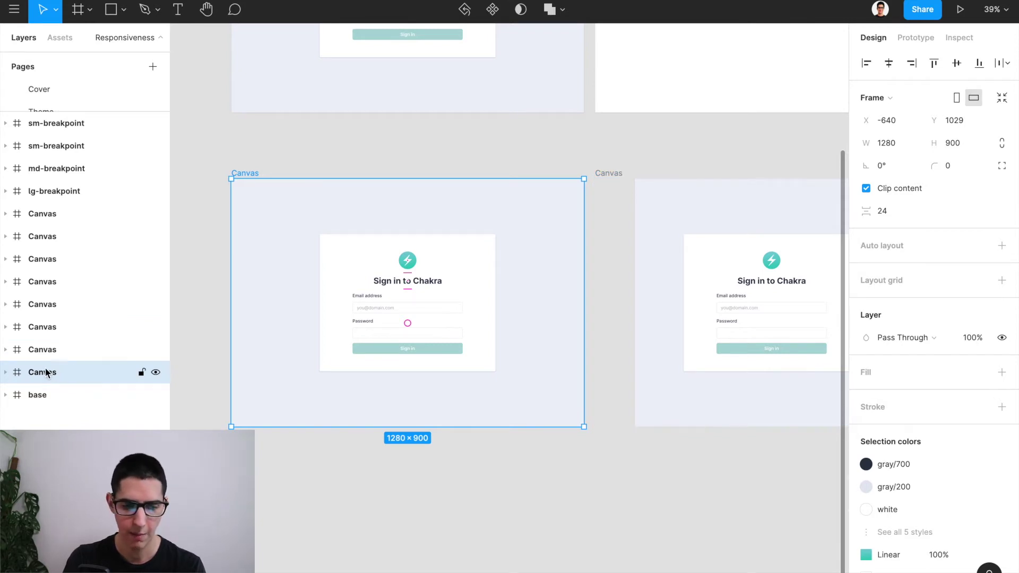
click(6, 373)
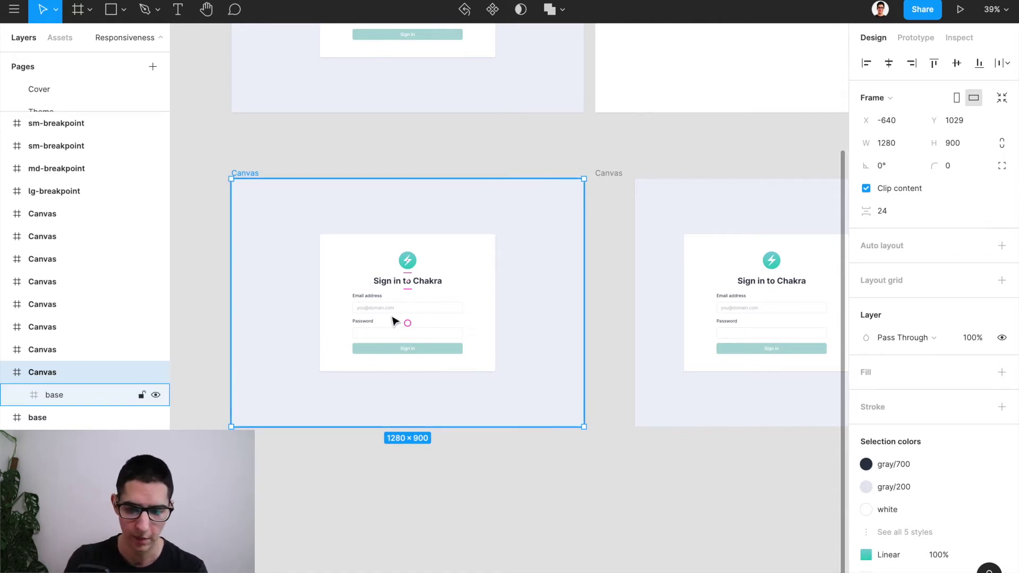
scroll(396, 321, right, 3)
scroll(395, 321, right, 5)
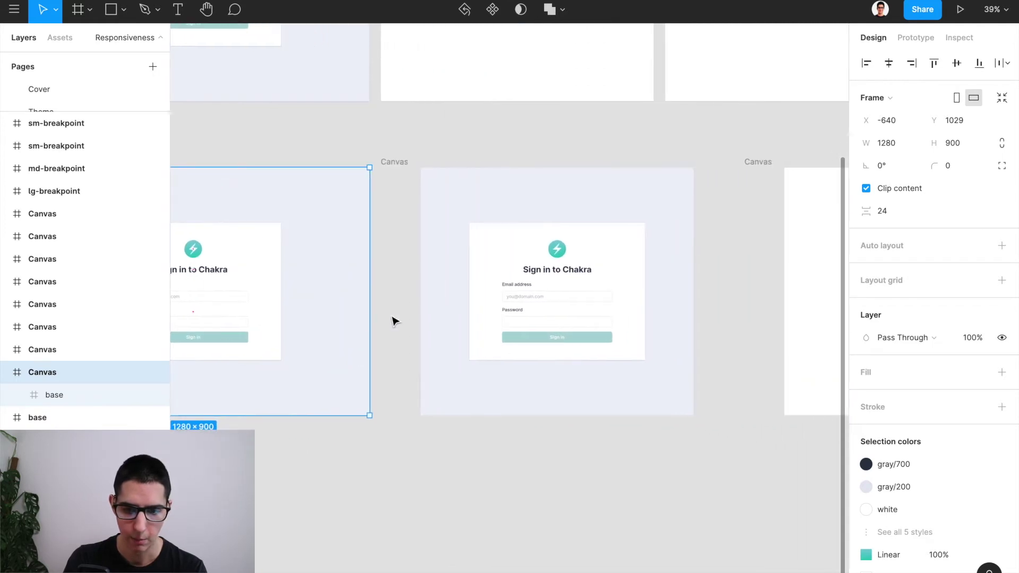
Step: Expand the next Canvas frame's layer row and briefly select its nested base frame
click(399, 162)
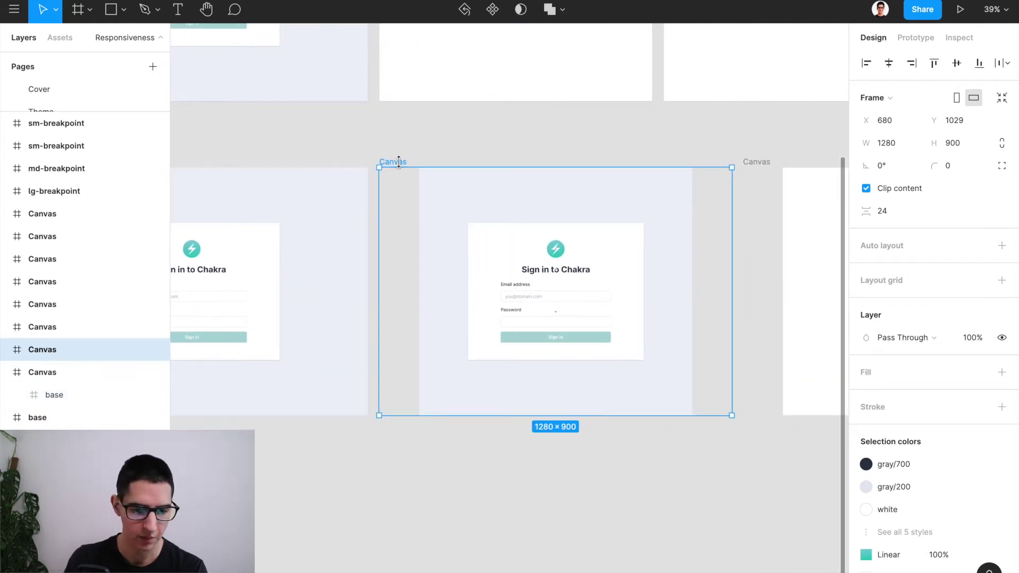
click(5, 350)
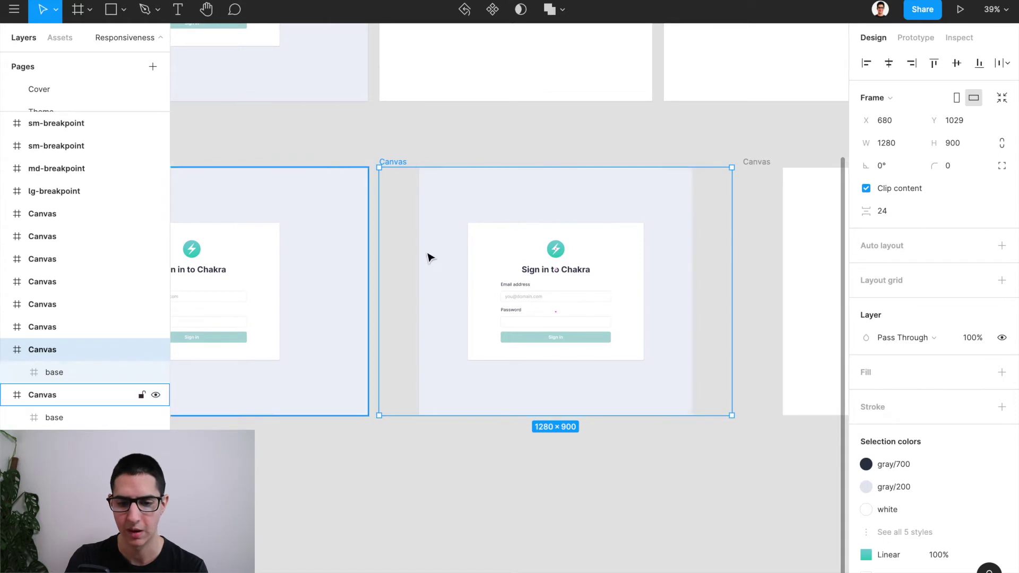
scroll(598, 212, right, 1)
scroll(598, 212, right, 7)
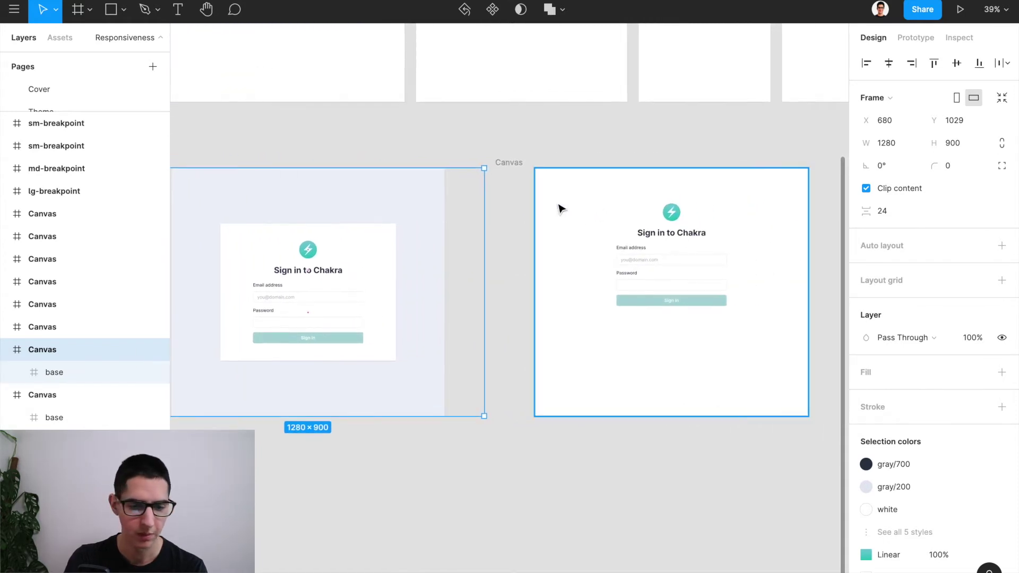
click(560, 208)
click(575, 455)
scroll(576, 455, up, 10)
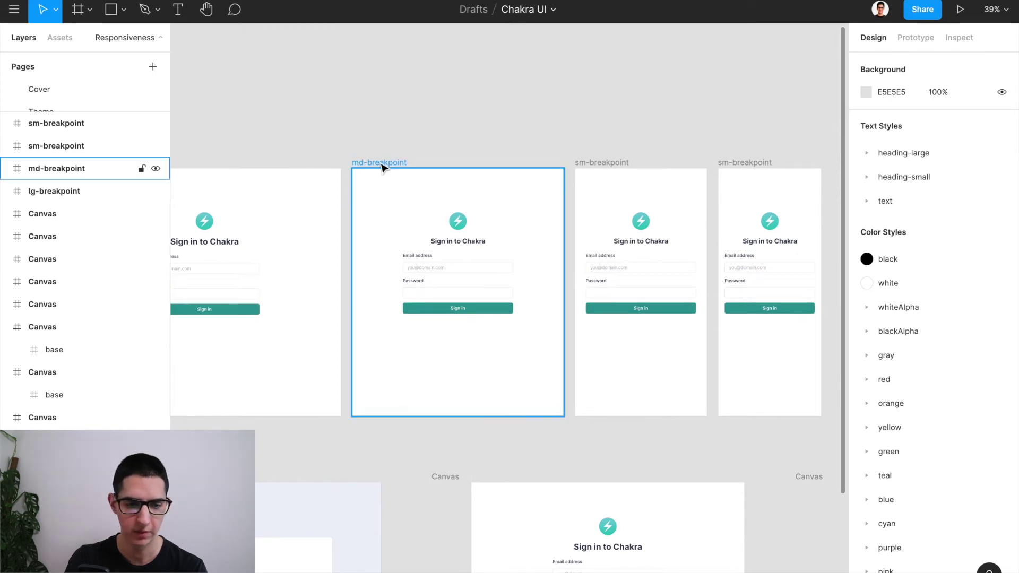
Step: Expand md-breakpoint in the Layers panel to reveal its sm-container, then deselect it
click(381, 164)
click(8, 170)
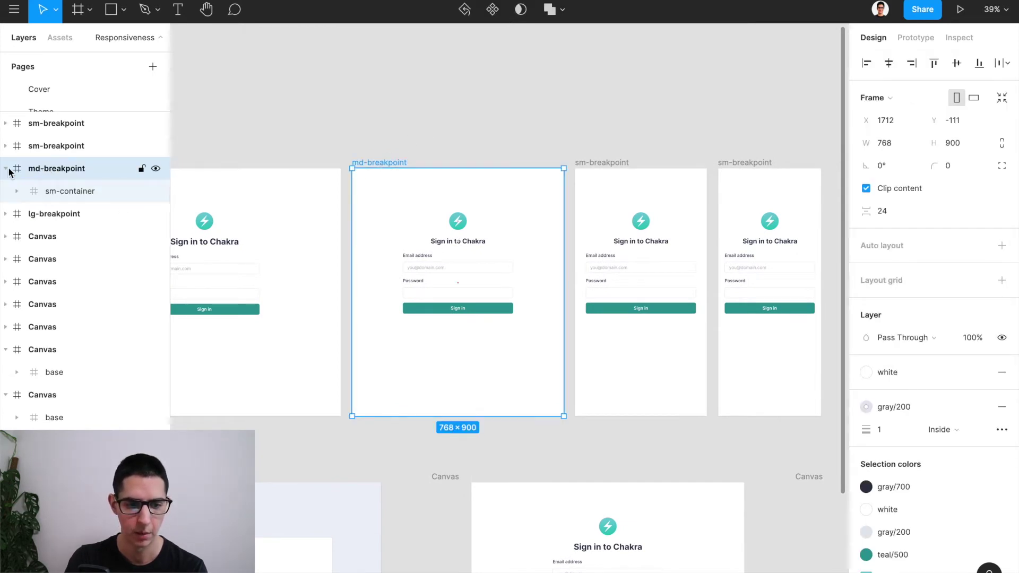
scroll(559, 373, down, 4)
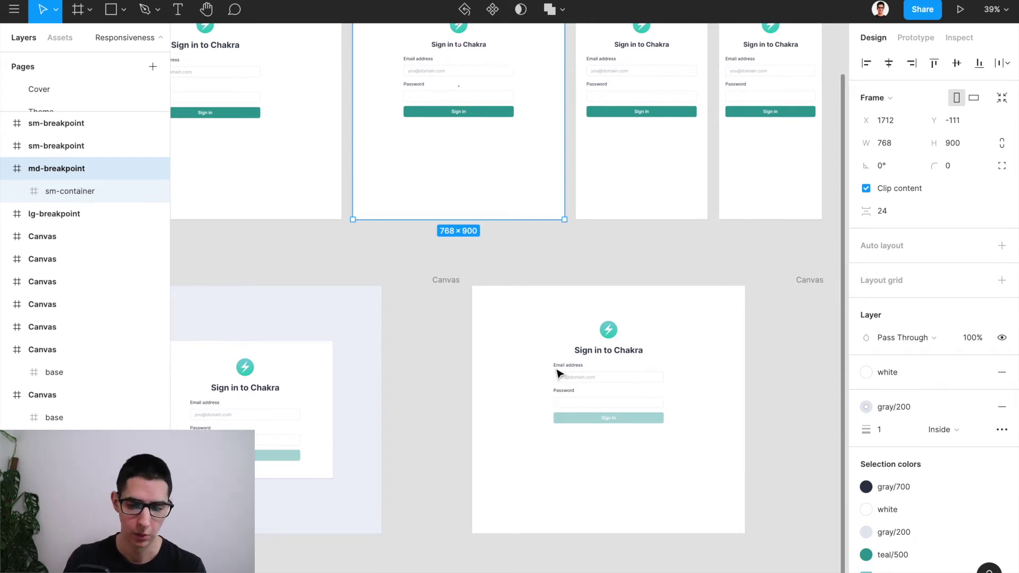
scroll(558, 372, down, 3)
click(539, 236)
Step: Expand the 992-wide Canvas base frame and select the container inside it
click(524, 273)
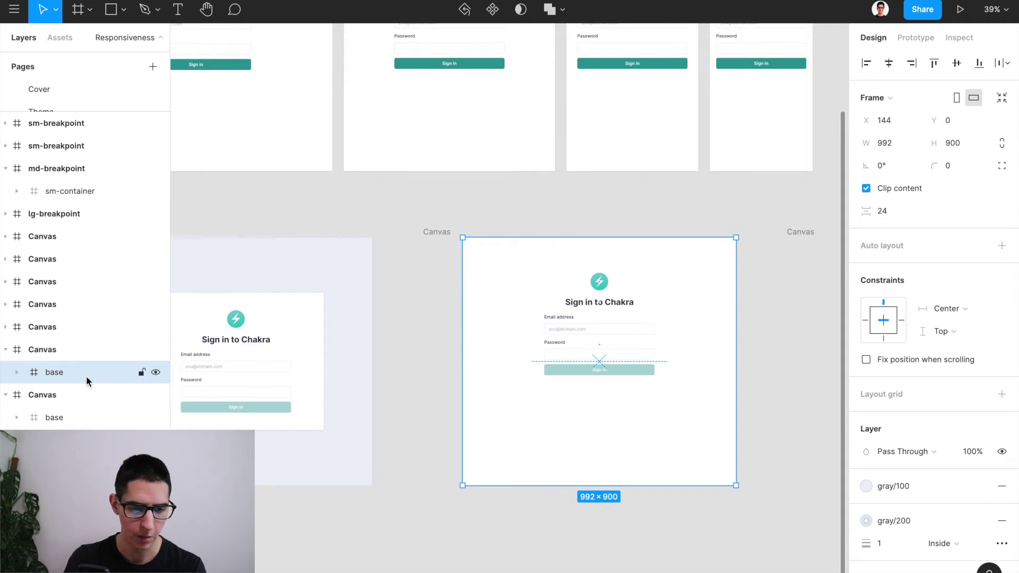
click(18, 373)
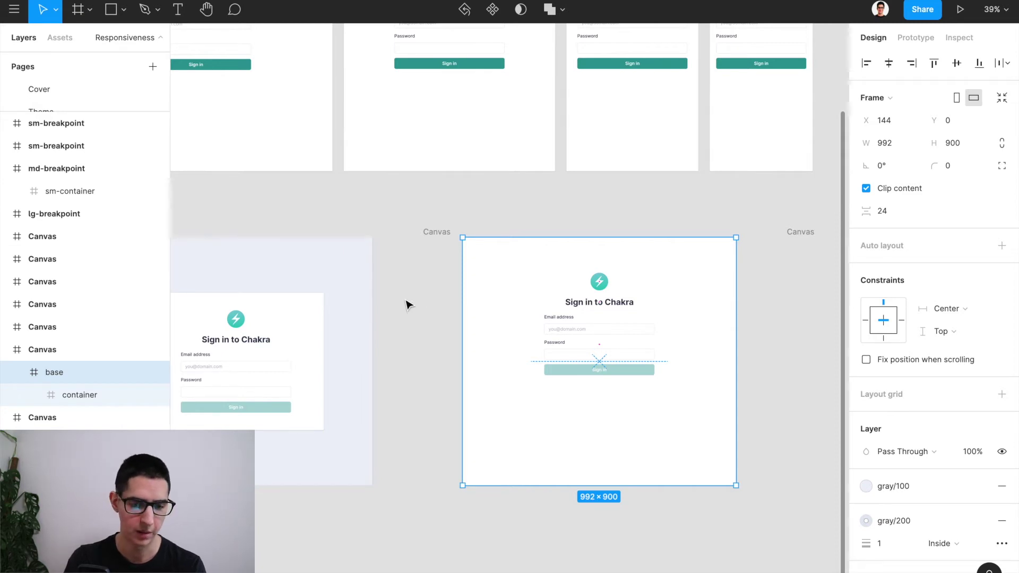
click(94, 394)
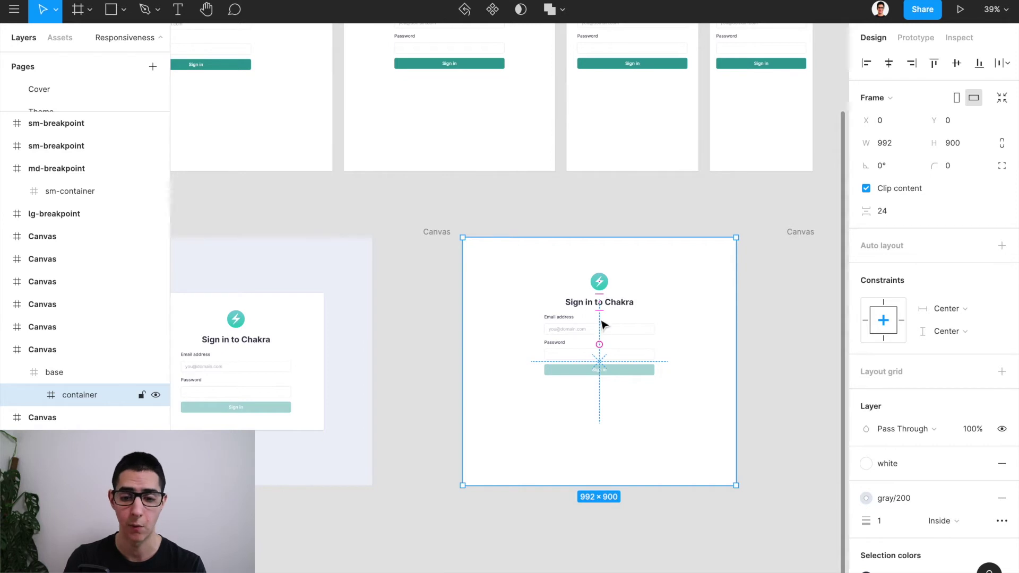
scroll(602, 327, right, 10)
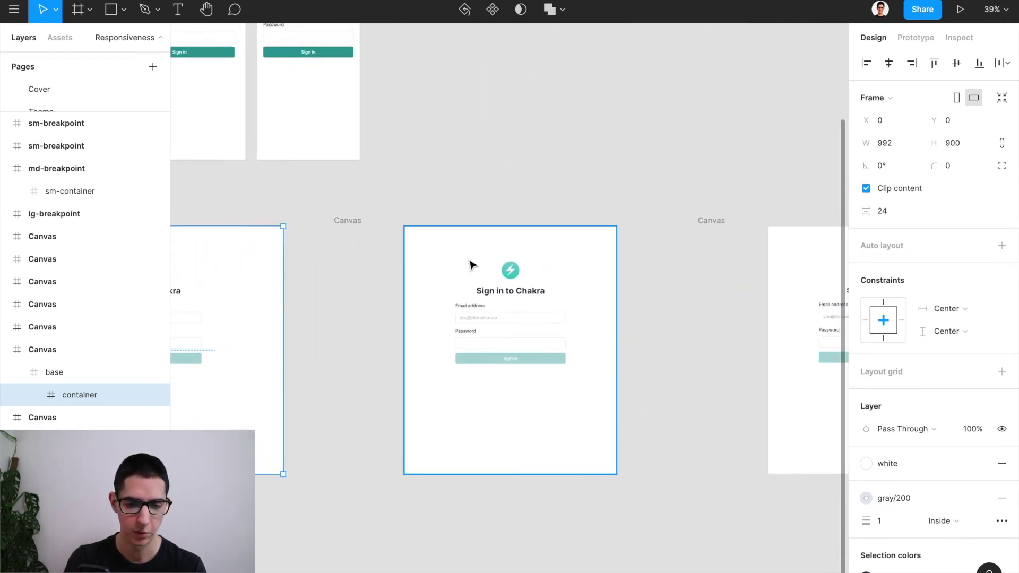
Step: Reveal the container inside the next Canvas's 769-wide base frame, then clear the selection
click(422, 254)
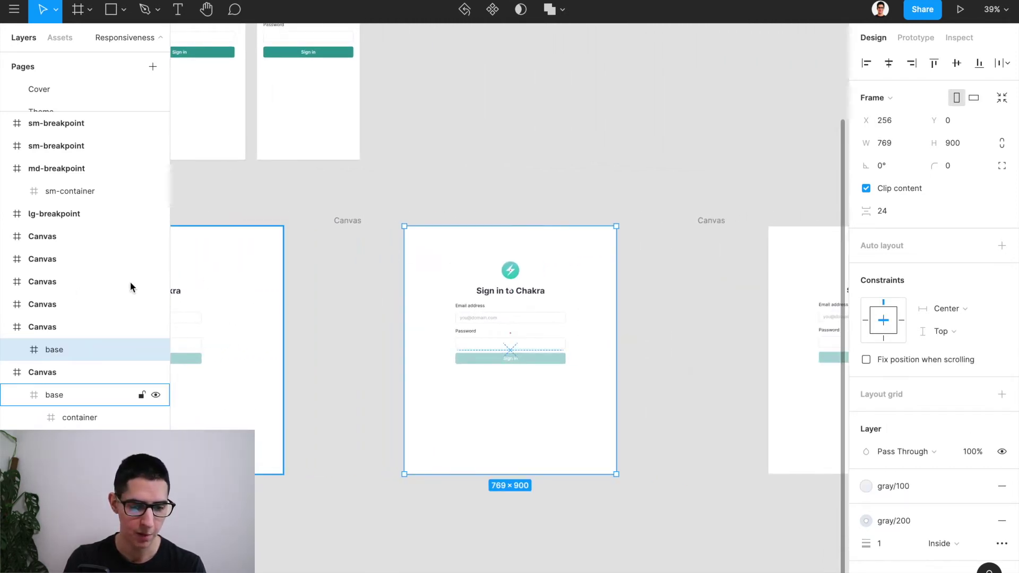
click(17, 350)
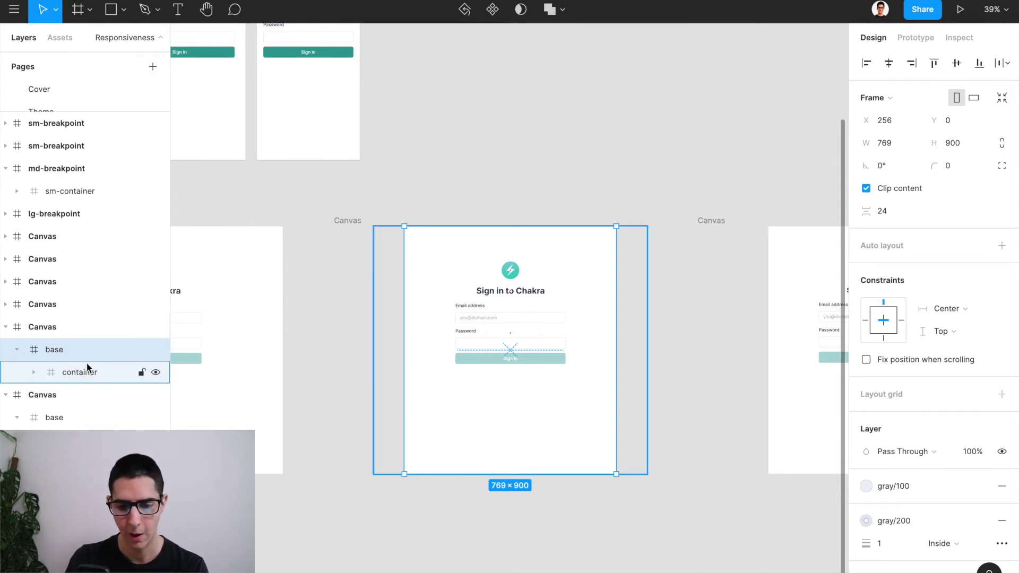
scroll(601, 307, right, 10)
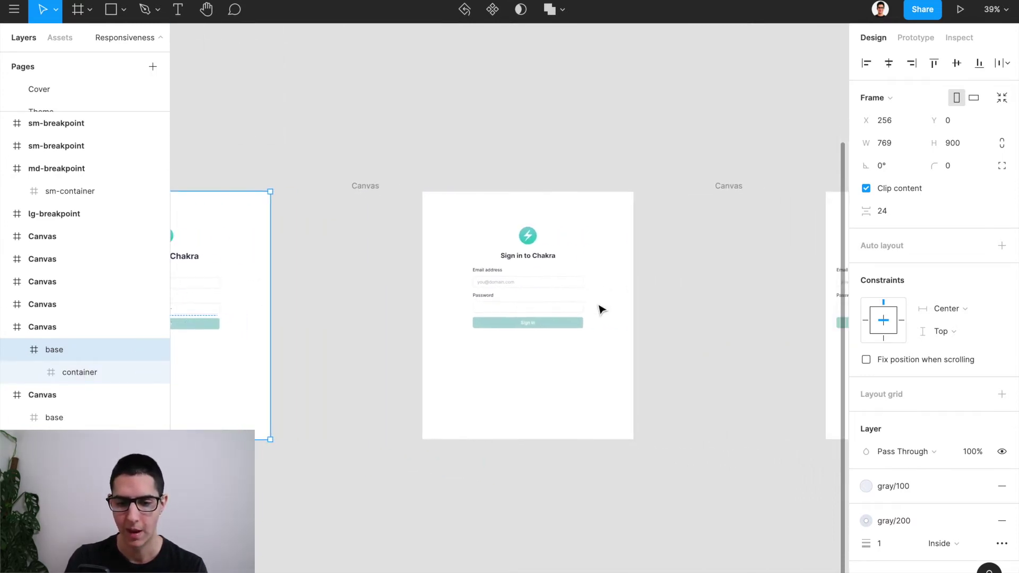
scroll(601, 307, right, 5)
scroll(177, 354, down, 3)
click(178, 355)
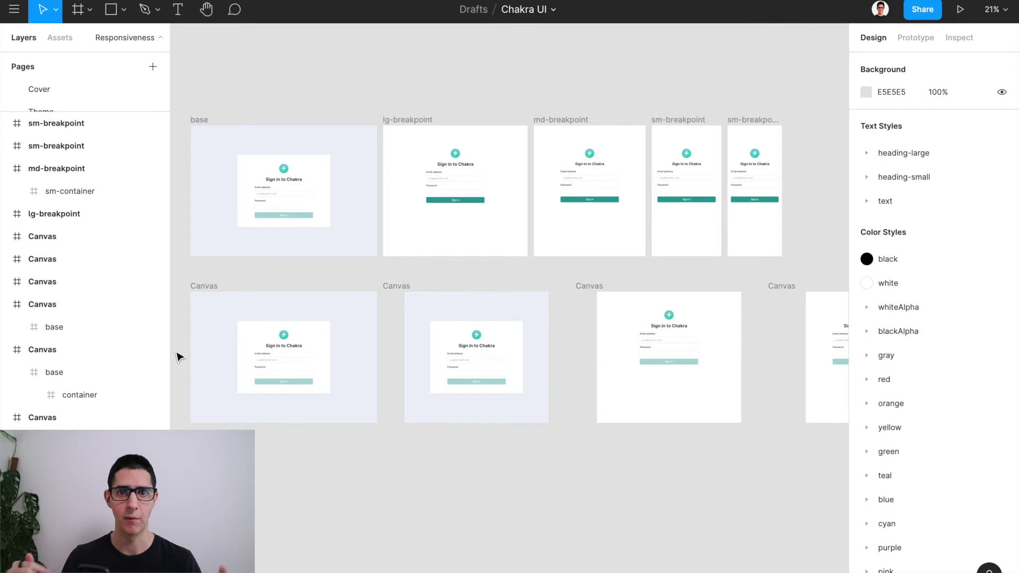
Step: Zoom into both Canvas frames and select the left 'Sign in to Chakra' heading, styled heading-large/lg
scroll(594, 150, up, 3)
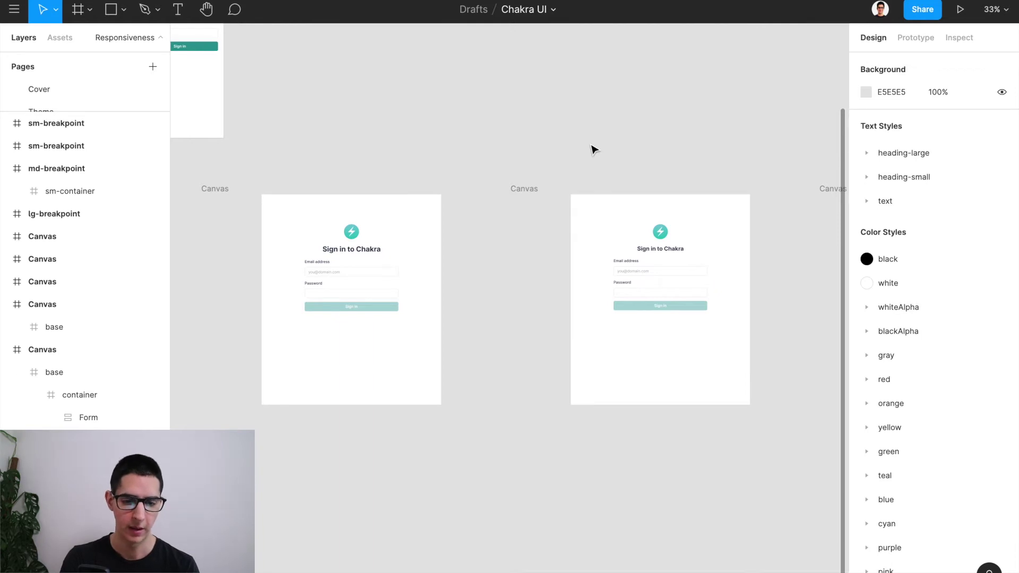
click(597, 287)
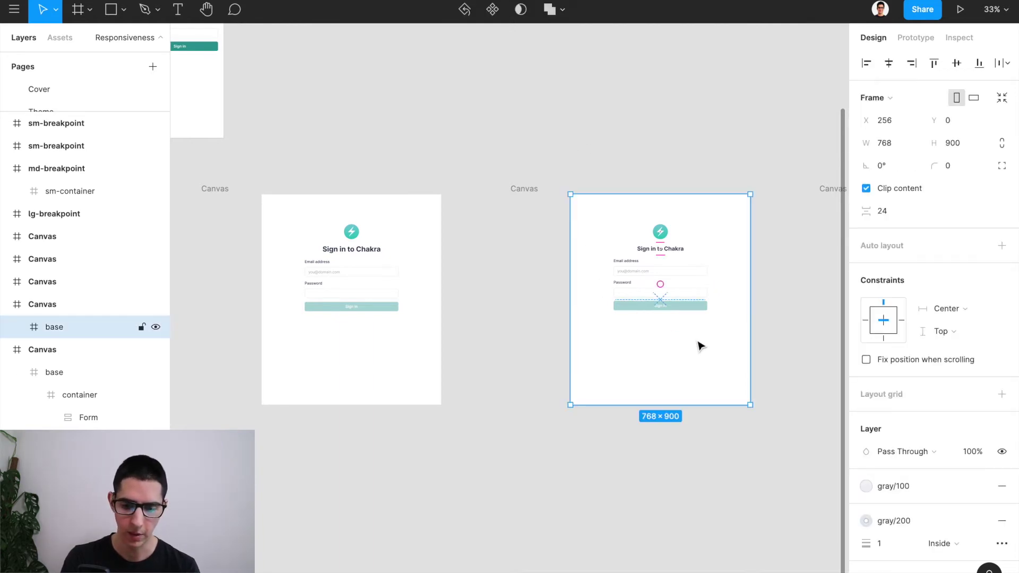
scroll(700, 344, up, 3)
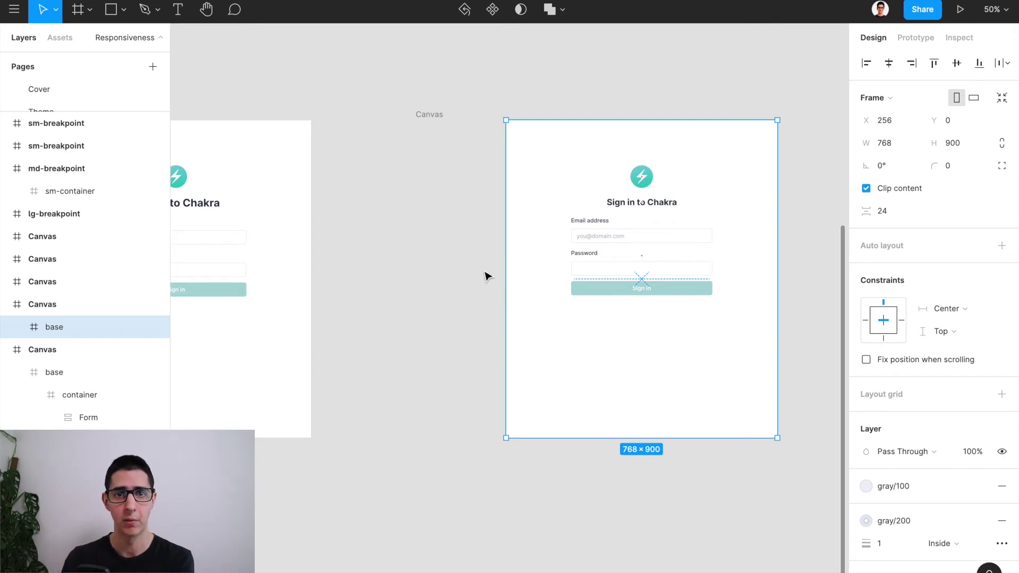
scroll(487, 276, left, 5)
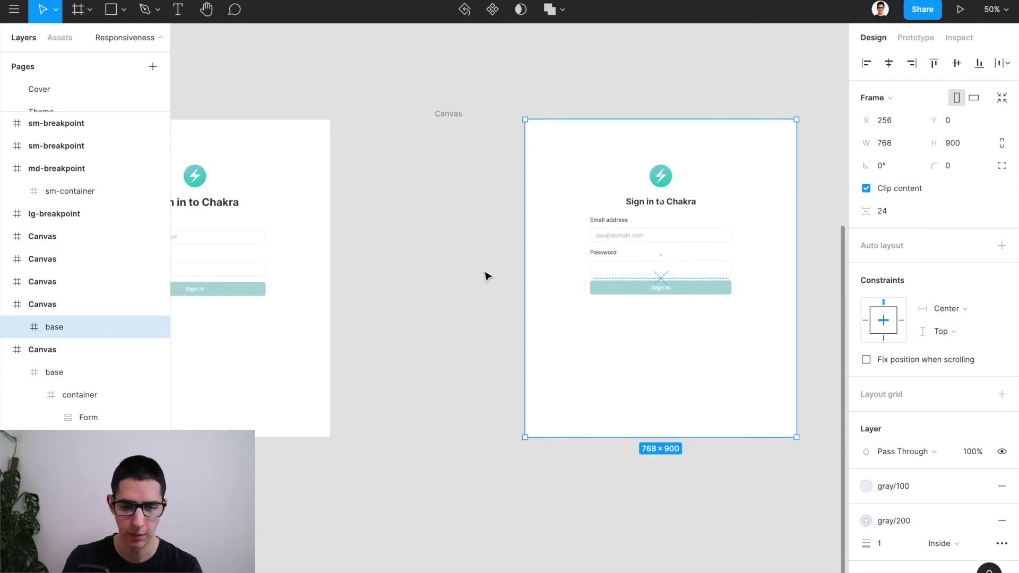
click(335, 214)
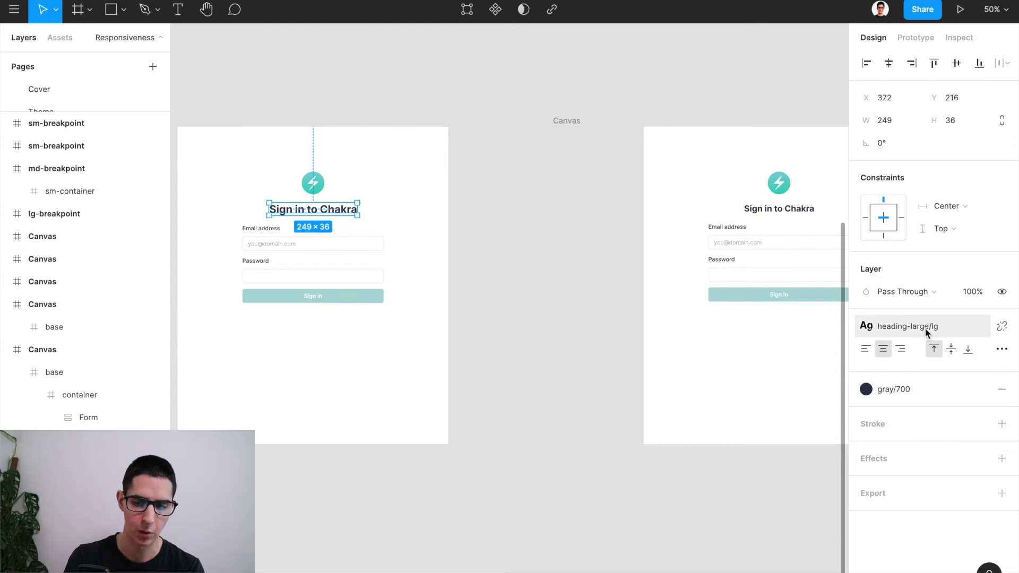
Step: Check the right heading's heading-small/lg style, then select its 768×900 base frame
scroll(639, 345, right, 5)
click(597, 210)
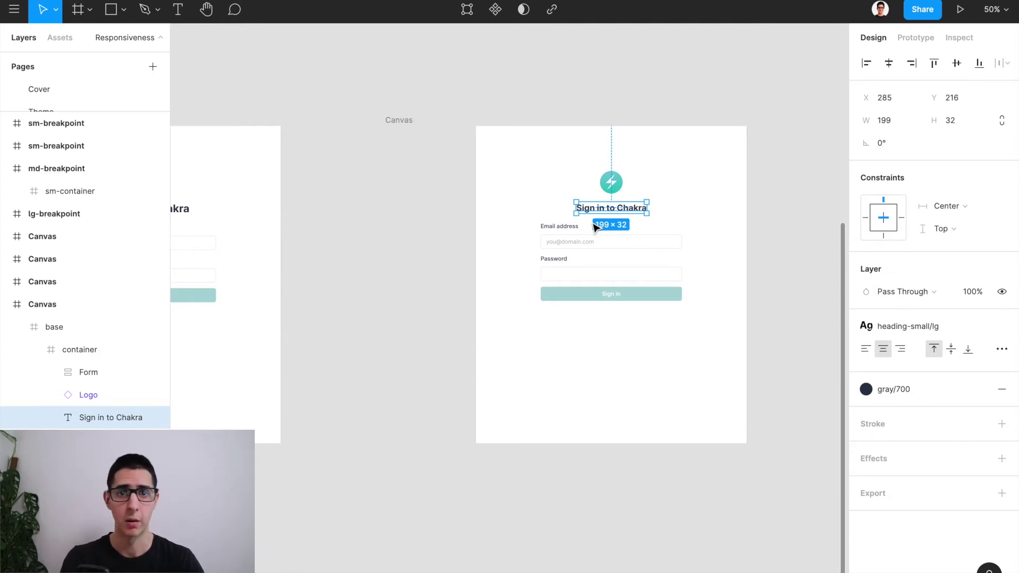
scroll(595, 225, down, 2)
click(595, 226)
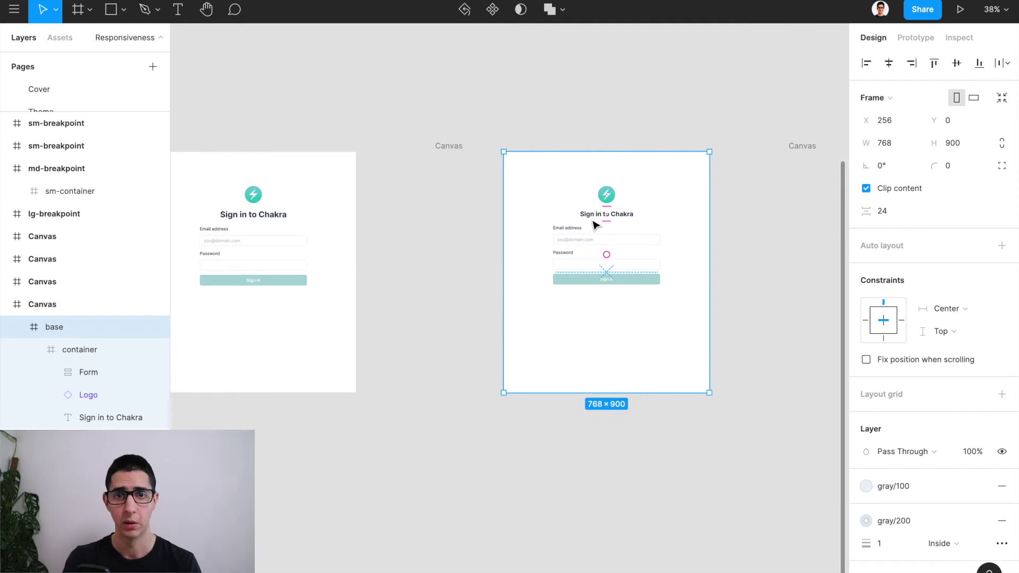
scroll(596, 226, left, 8)
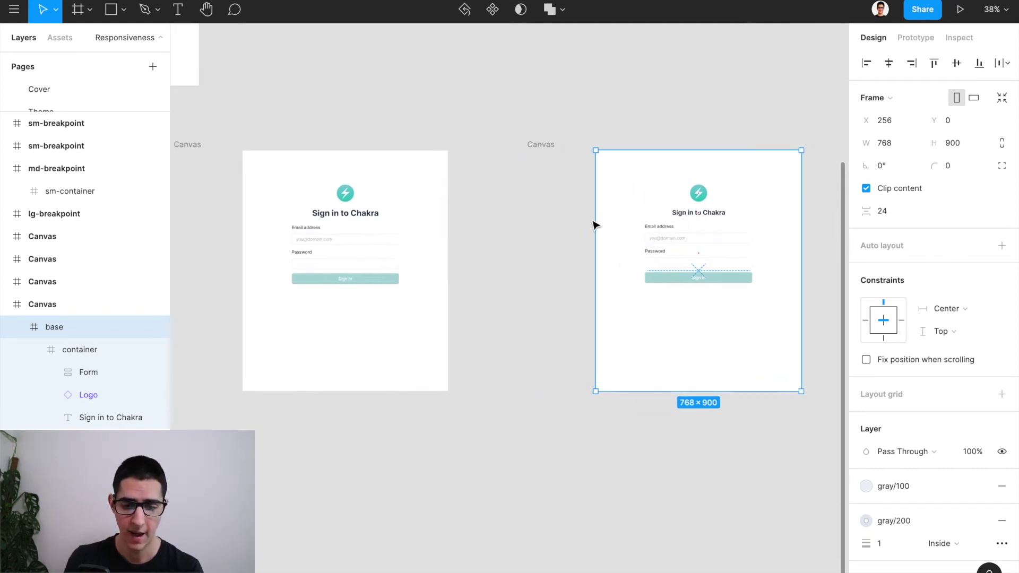
click(503, 223)
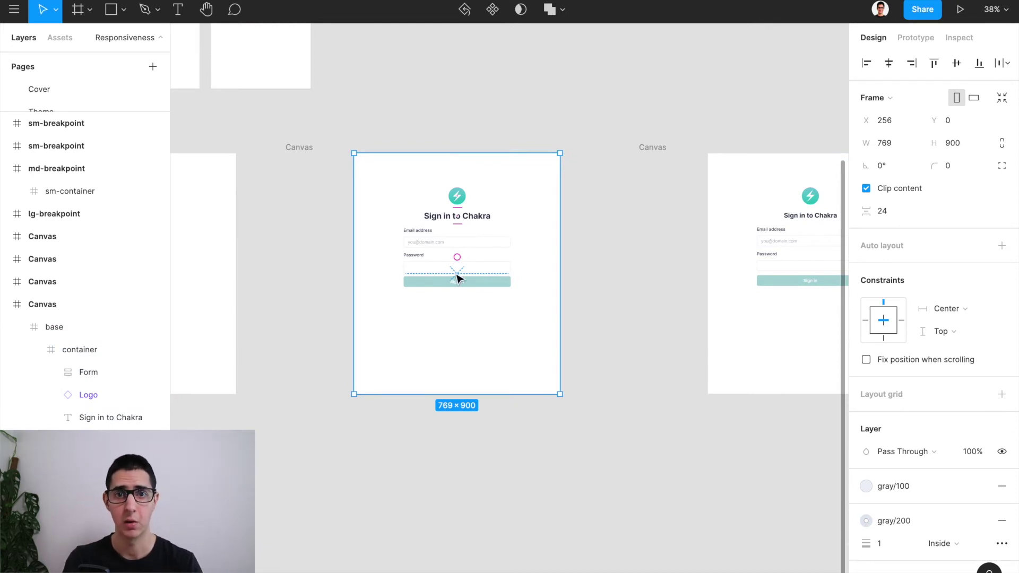
key(Escape)
scroll(531, 223, up, 1)
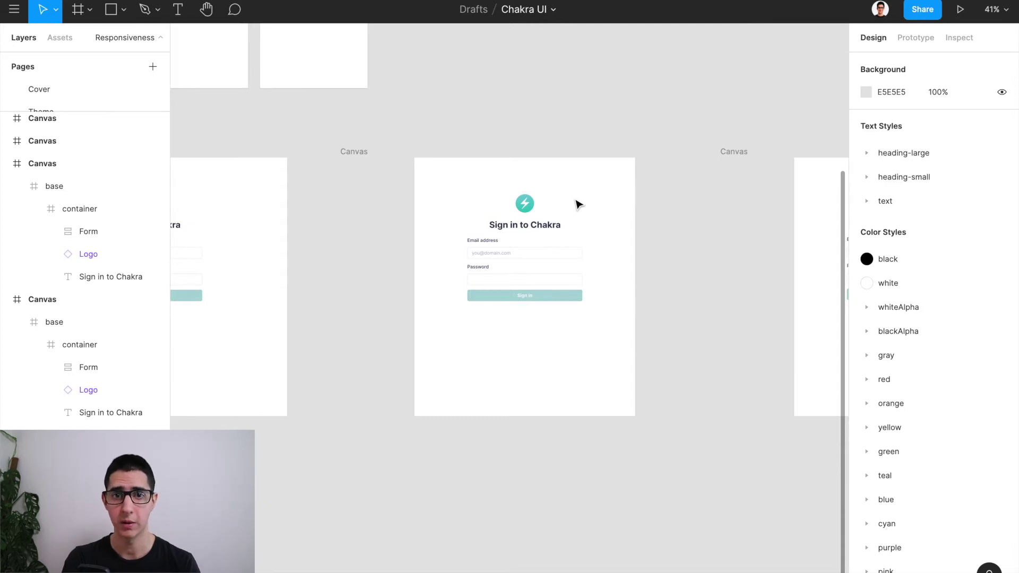
scroll(526, 267, right, 2)
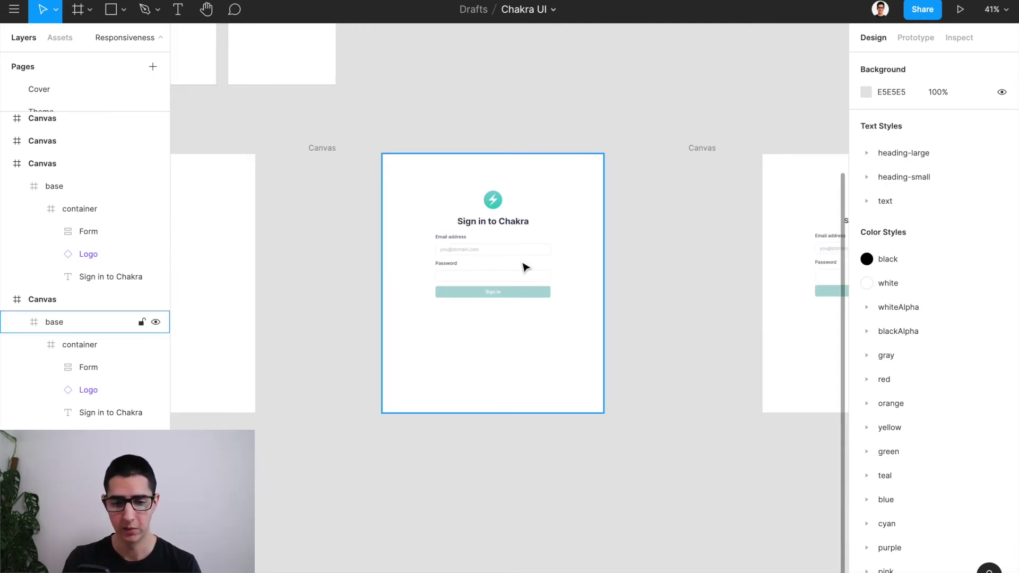
scroll(526, 267, left, 10)
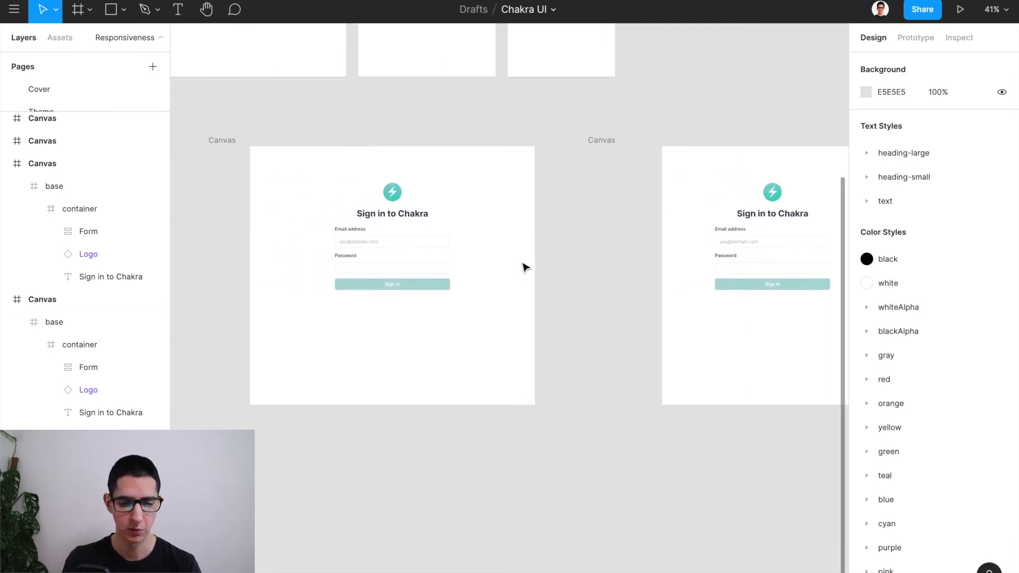
click(409, 287)
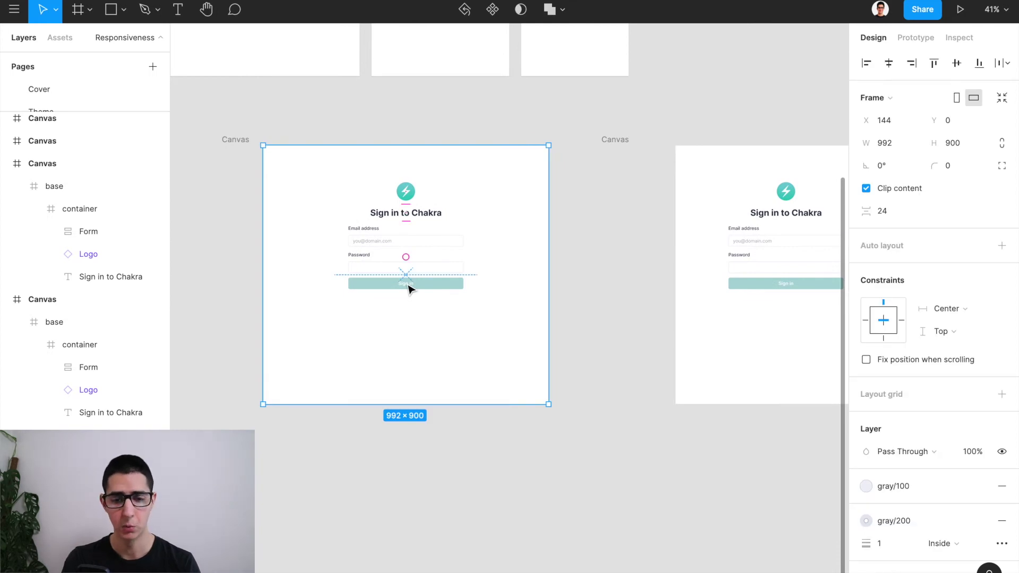
scroll(410, 289, right, 15)
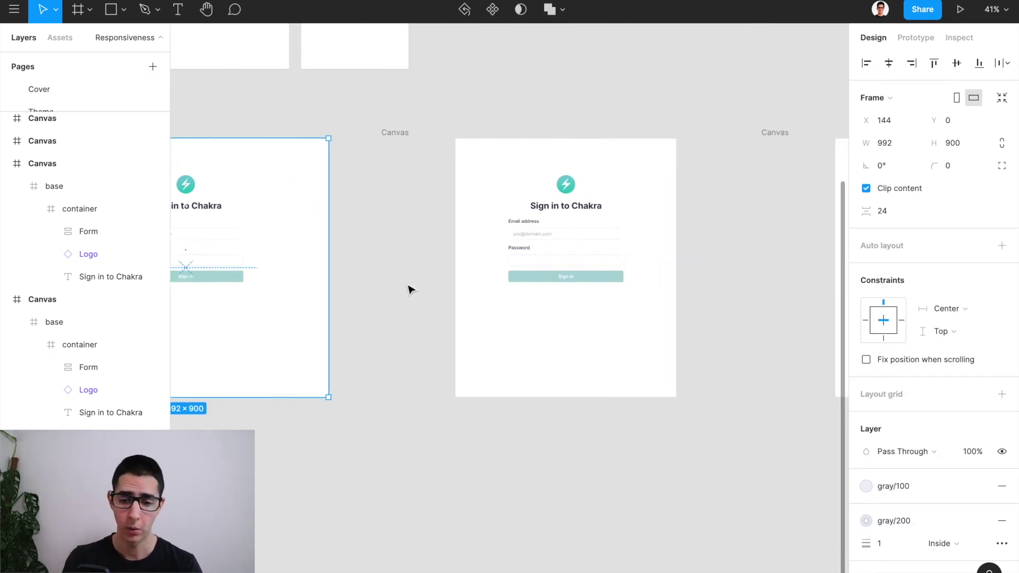
click(660, 261)
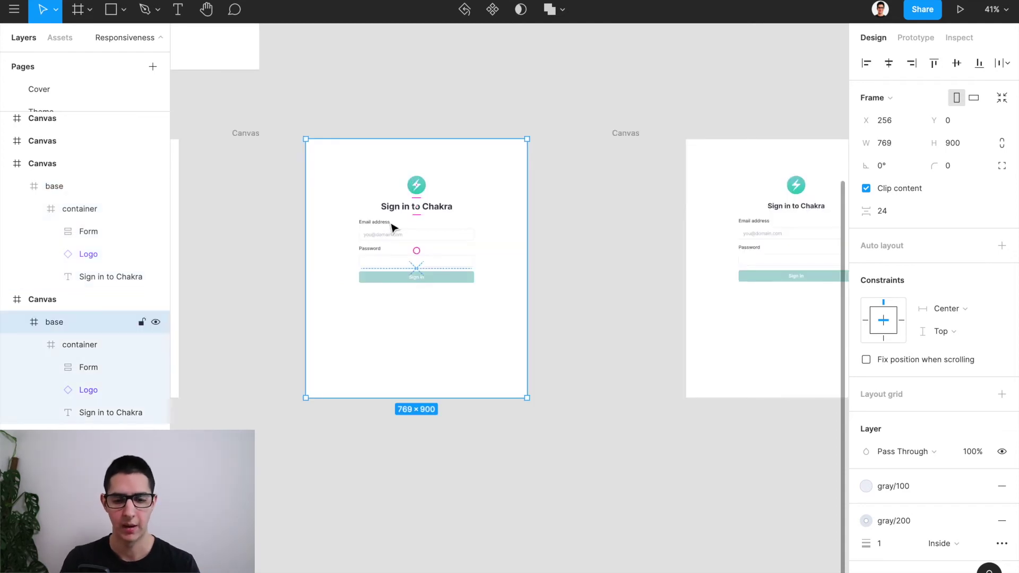
scroll(393, 228, right, 5)
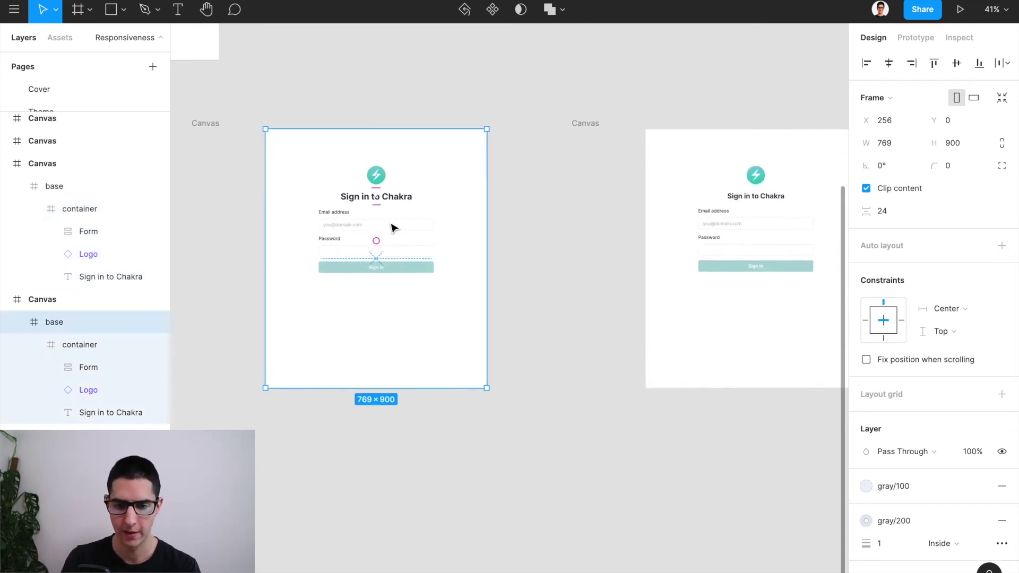
scroll(393, 228, right, 10)
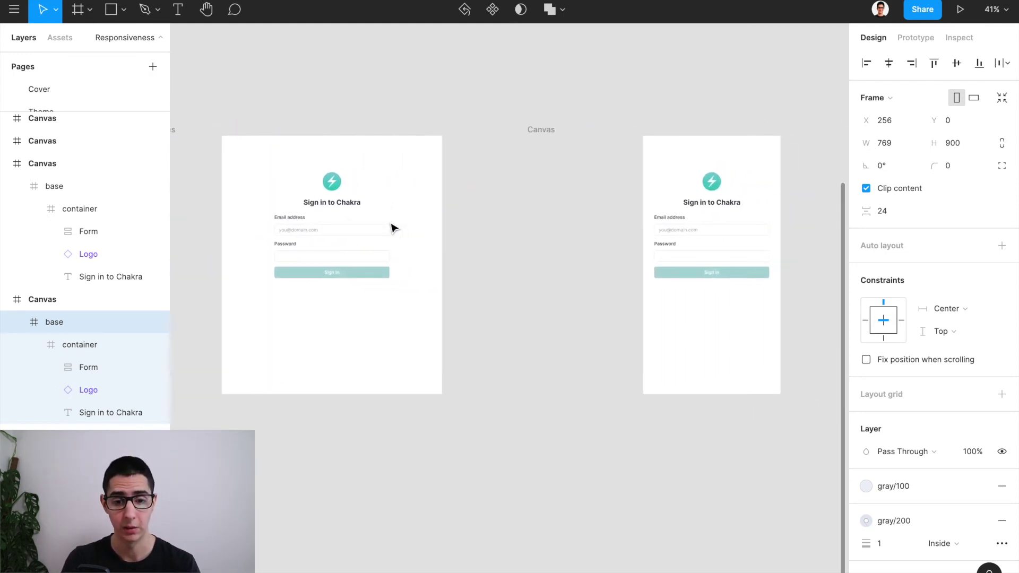
scroll(473, 218, left, 2)
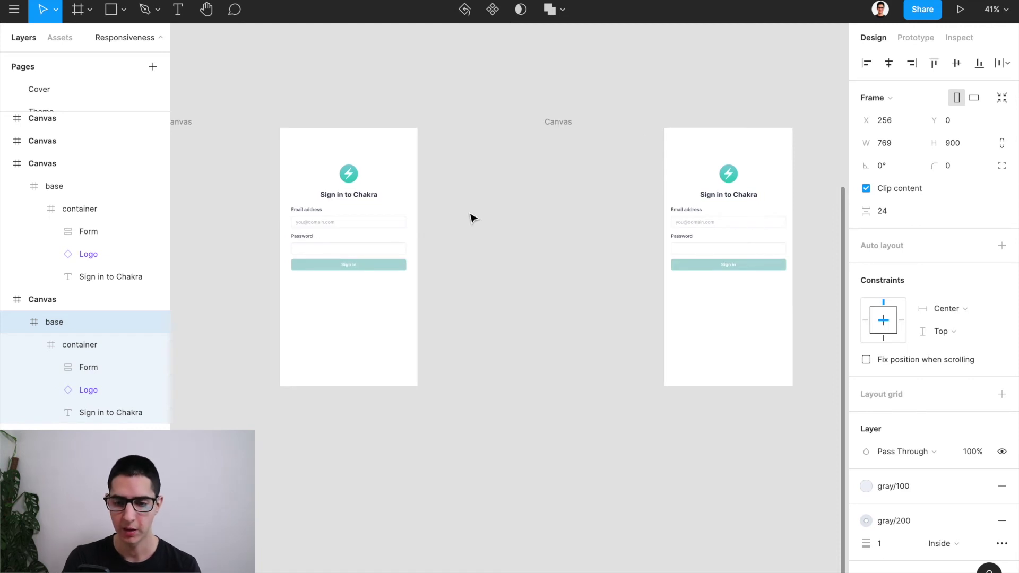
scroll(558, 200, right, 3)
Step: Paste the 448-wide base frame into the first Canvas and select its 400×224 Form
scroll(644, 223, up, 3)
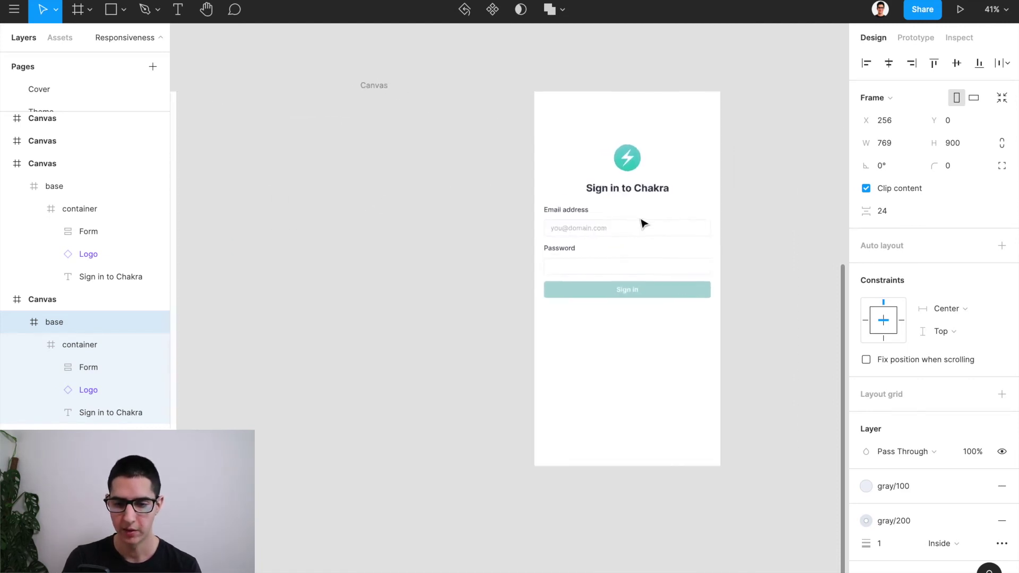
scroll(642, 228, up, 1)
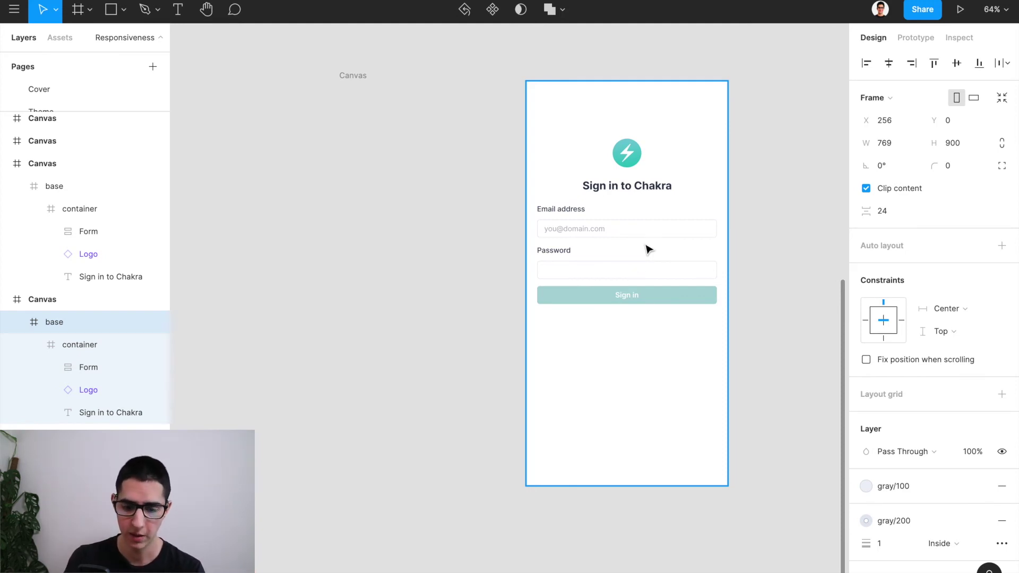
key(ctrl+v)
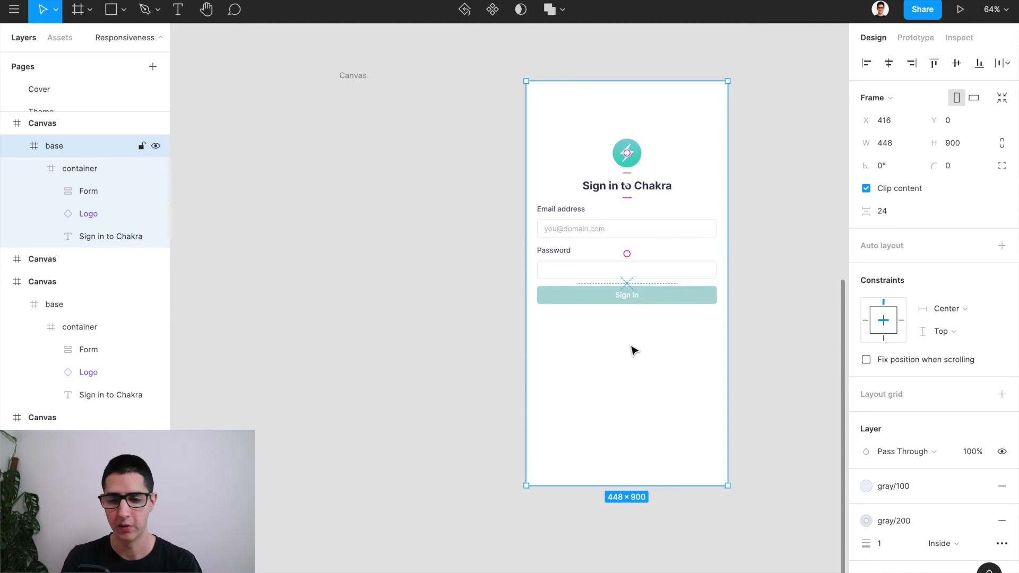
key(Return)
click(588, 247)
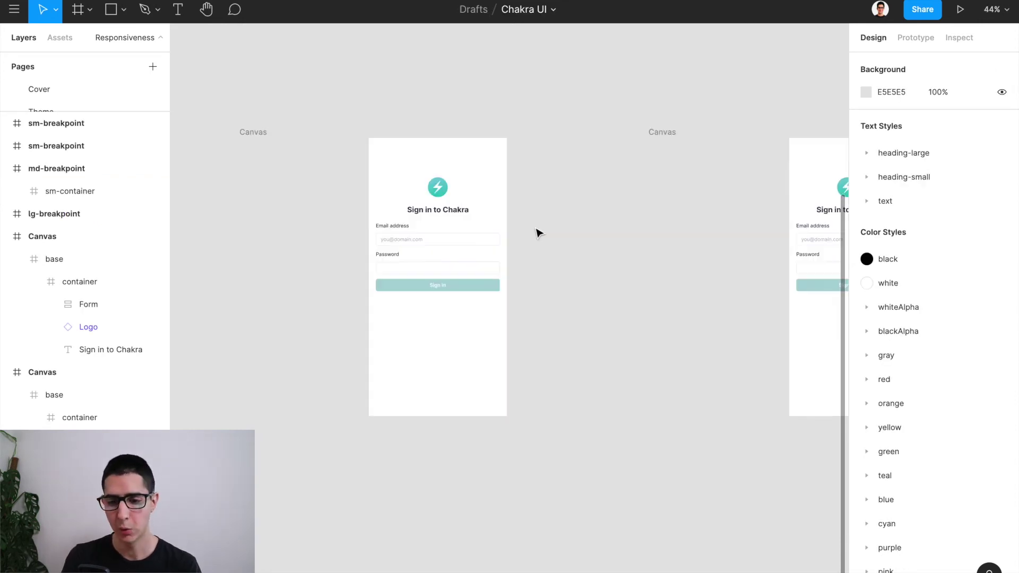
scroll(539, 234, right, 10)
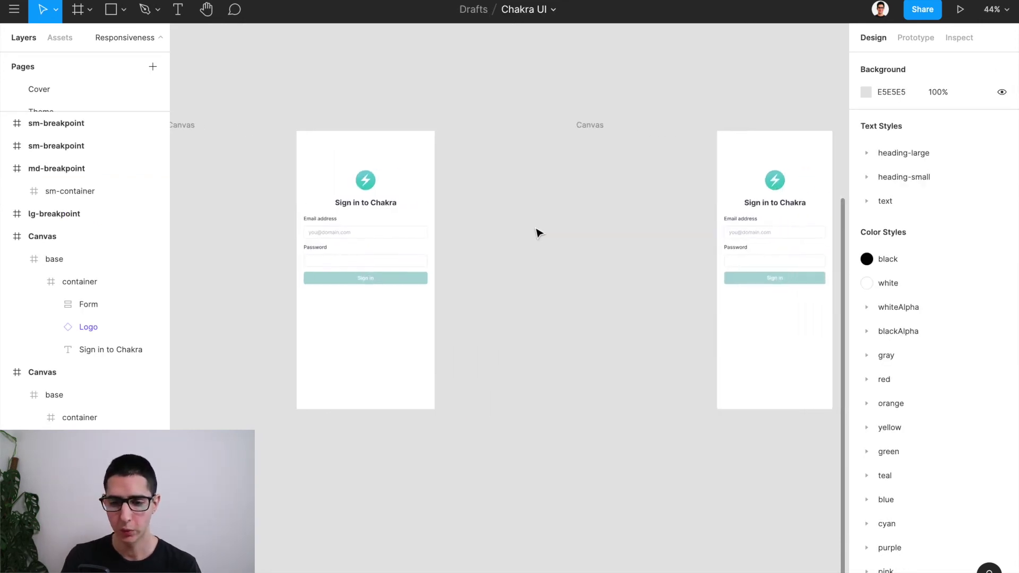
click(539, 234)
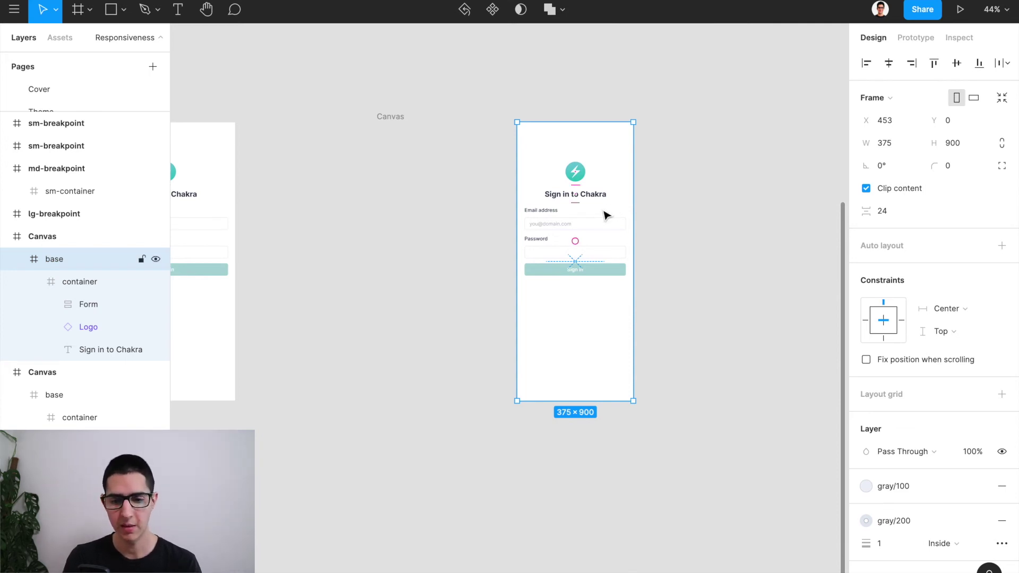
key(Return)
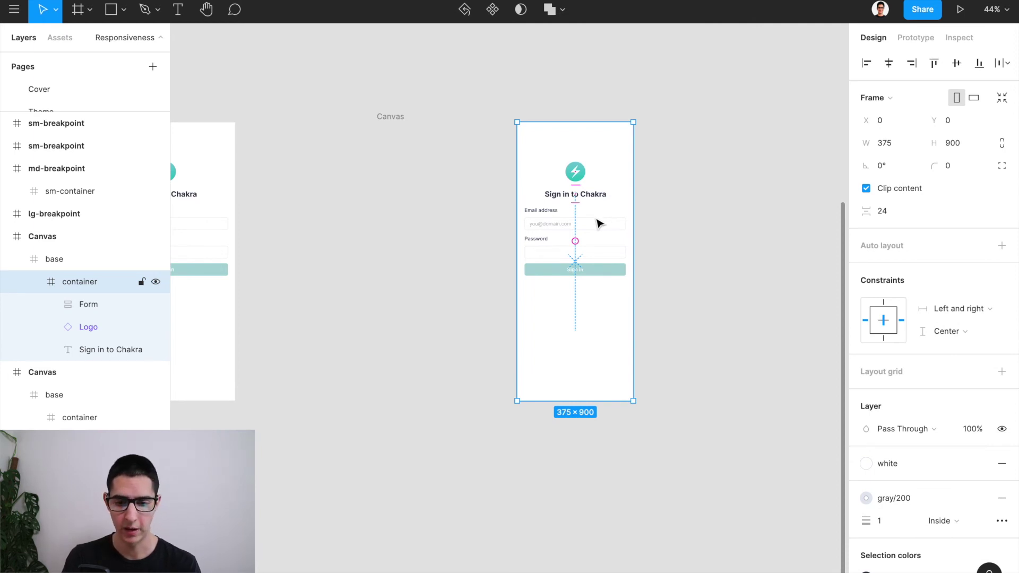
click(600, 223)
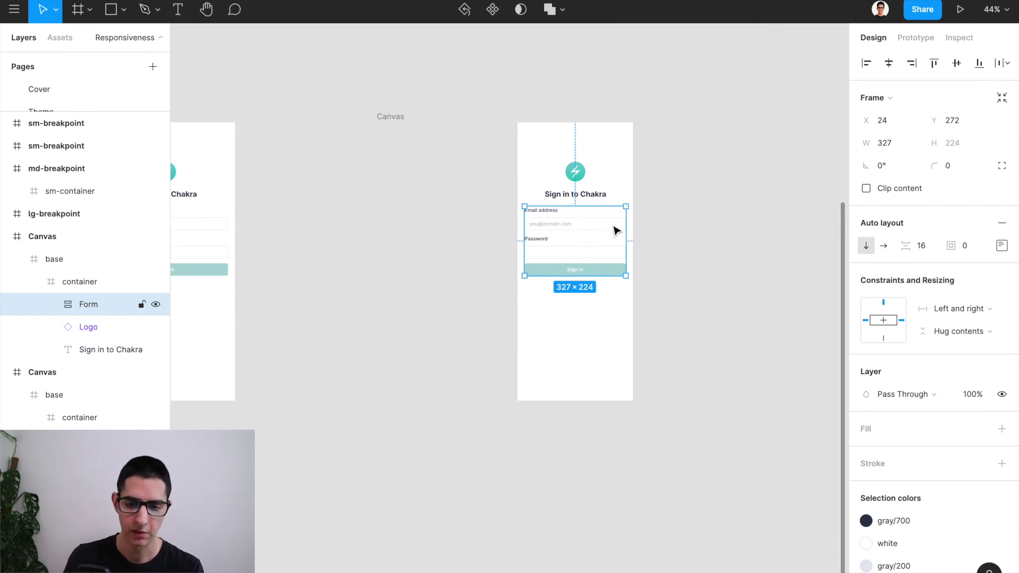
scroll(616, 231, up, 5)
scroll(616, 231, right, 2)
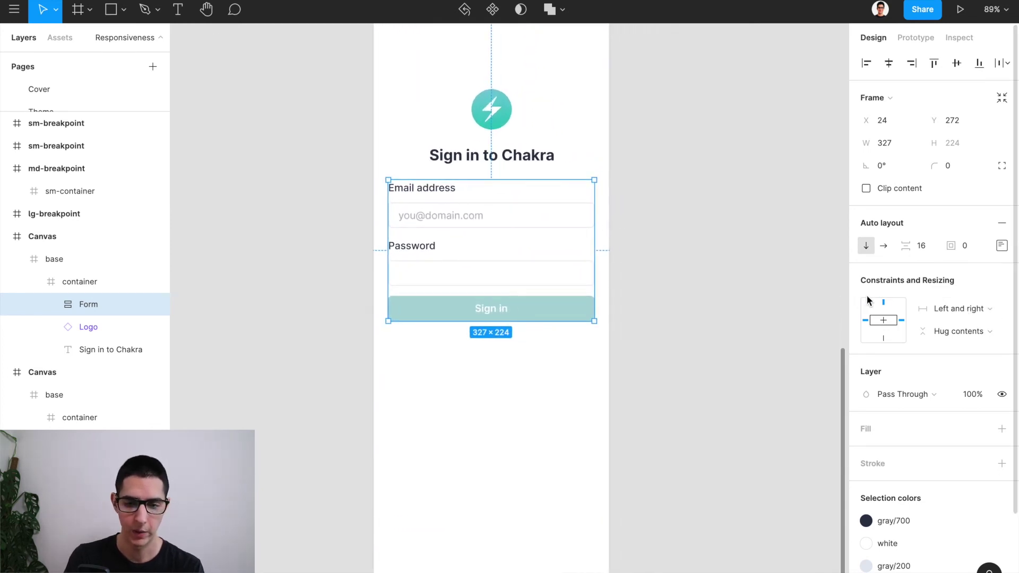
double_click(548, 214)
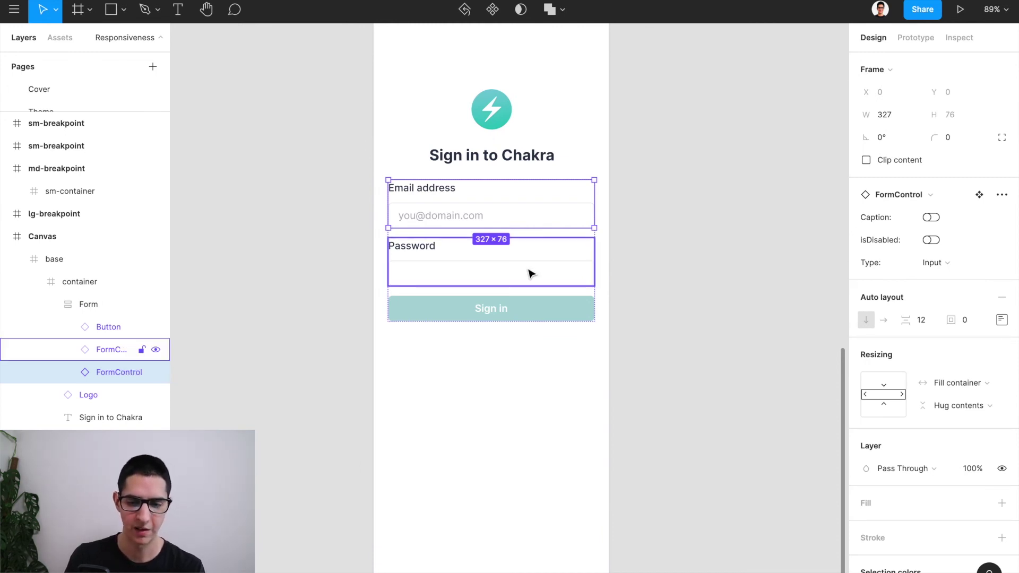
click(527, 311)
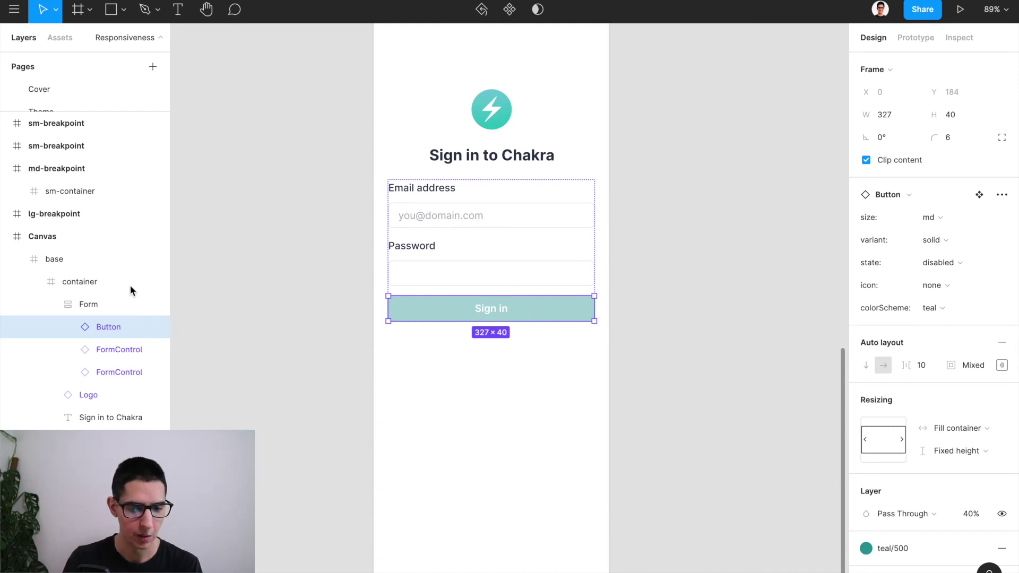
click(86, 281)
scroll(246, 299, down, 5)
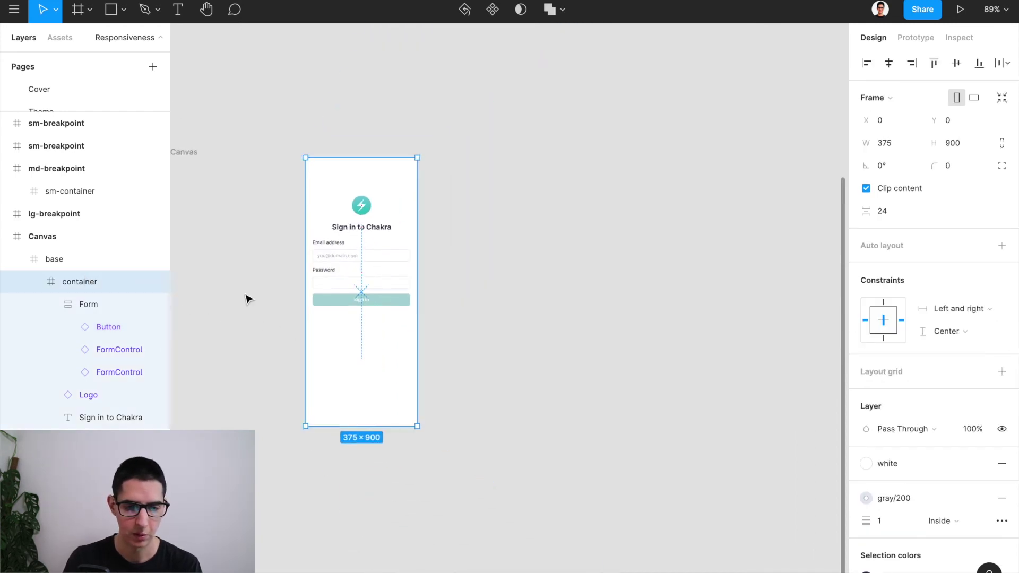
scroll(246, 298, left, 2)
scroll(246, 299, down, 1)
click(89, 258)
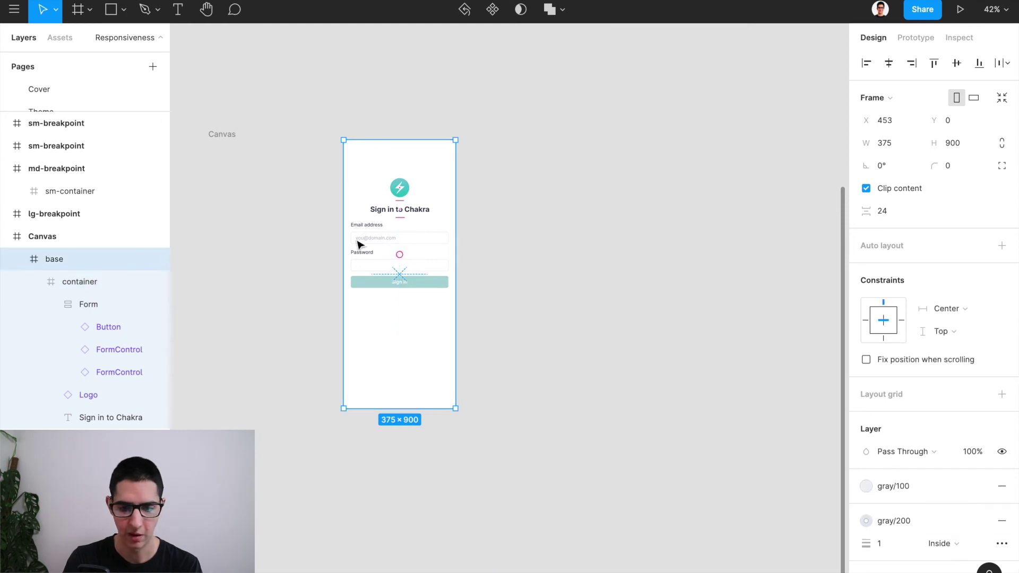
mouse_move(454, 233)
mouse_down()
mouse_move(576, 235)
mouse_move(441, 227)
mouse_move(522, 228)
mouse_move(448, 222)
mouse_up()
scroll(449, 239, down, 1)
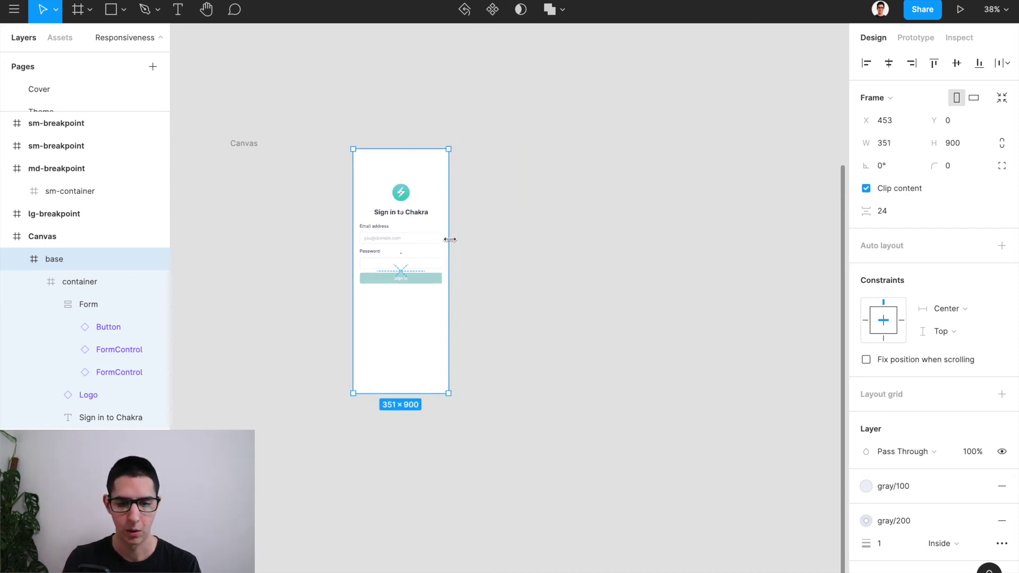
scroll(452, 243, left, 5)
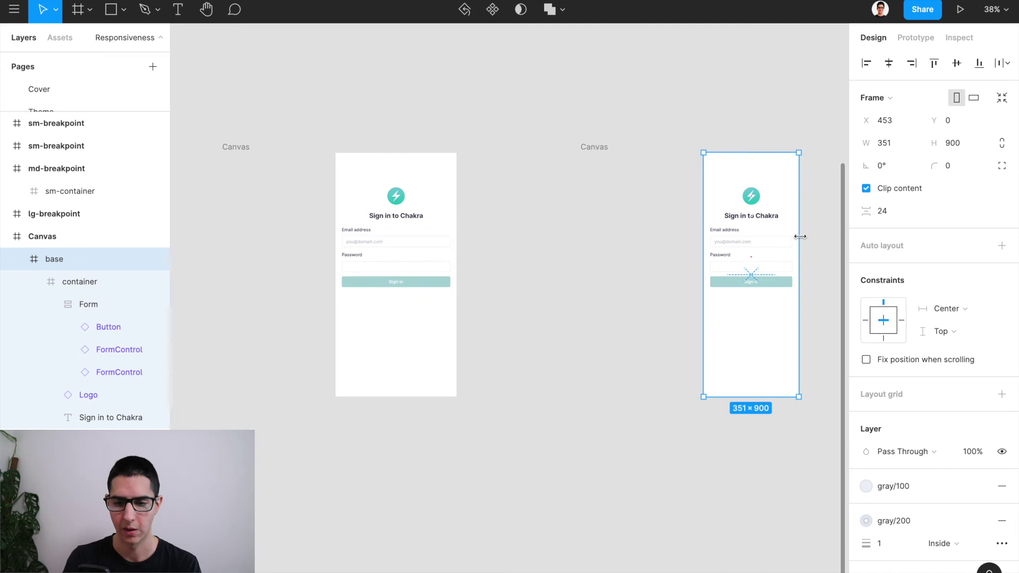
scroll(766, 250, right, 3)
key(ctrl+shift+Right)
key(ctrl+shift+Right)
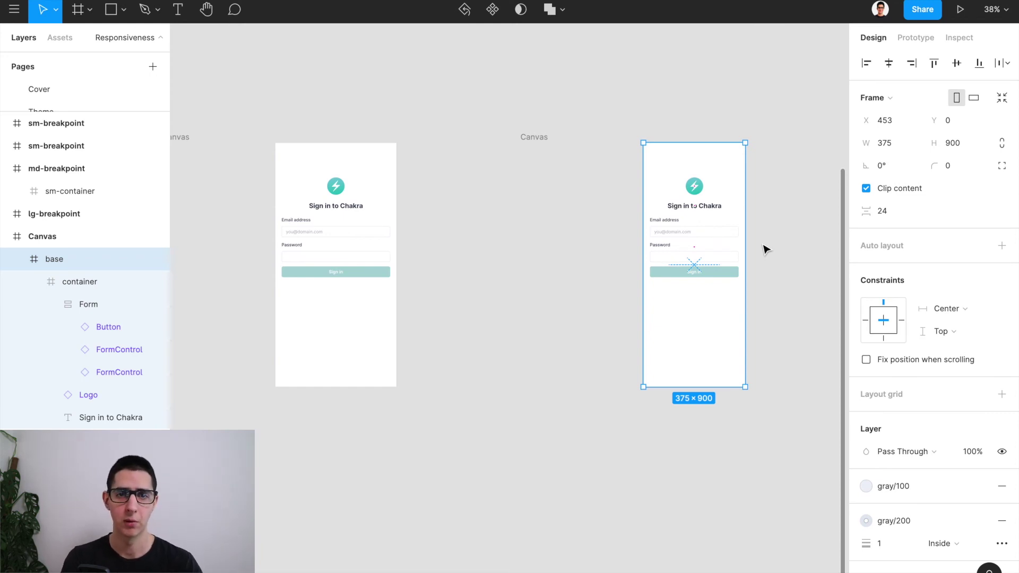
click(357, 267)
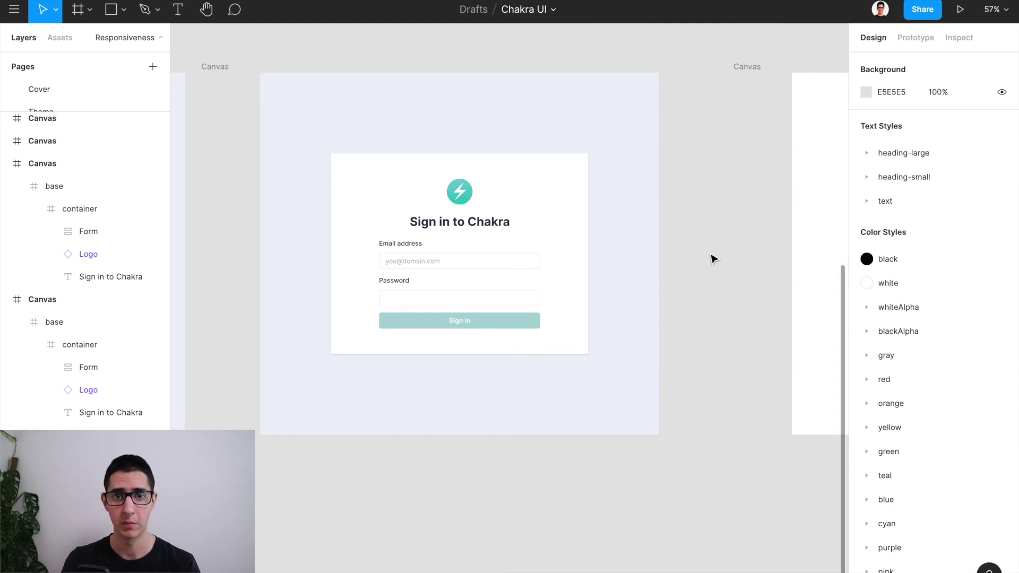
scroll(713, 259, down, 3)
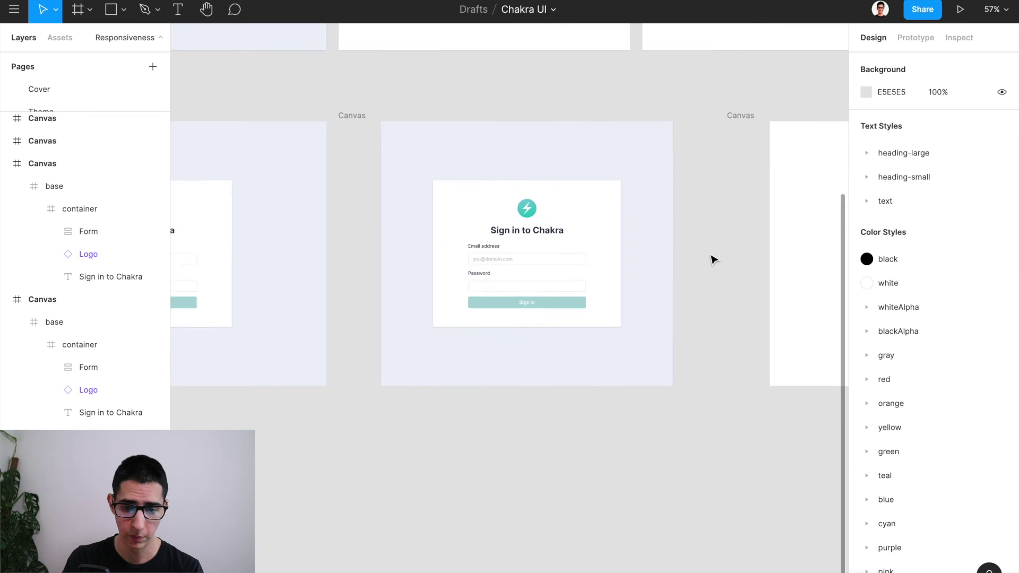
scroll(712, 258, right, 2)
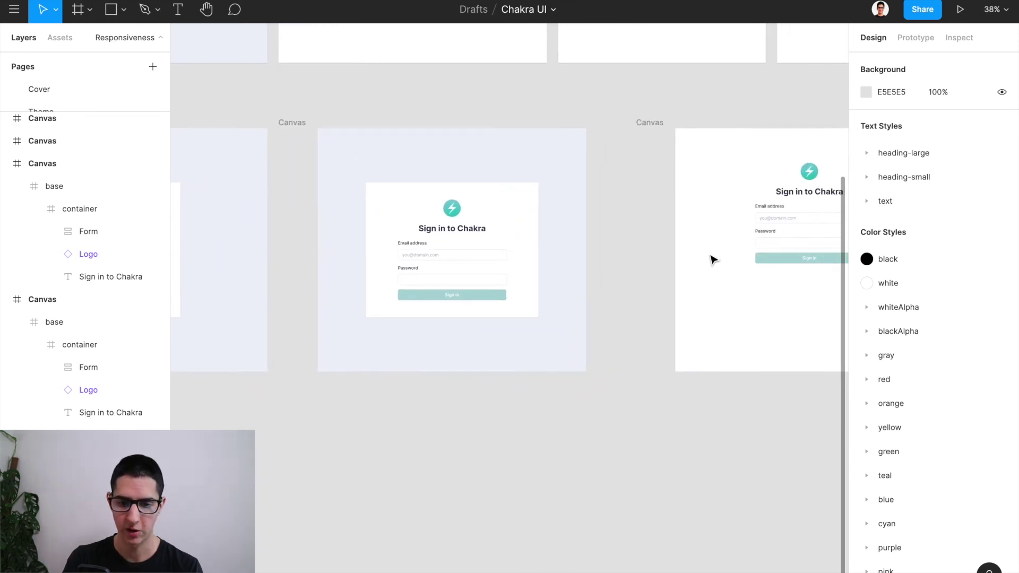
scroll(505, 233, right, 3)
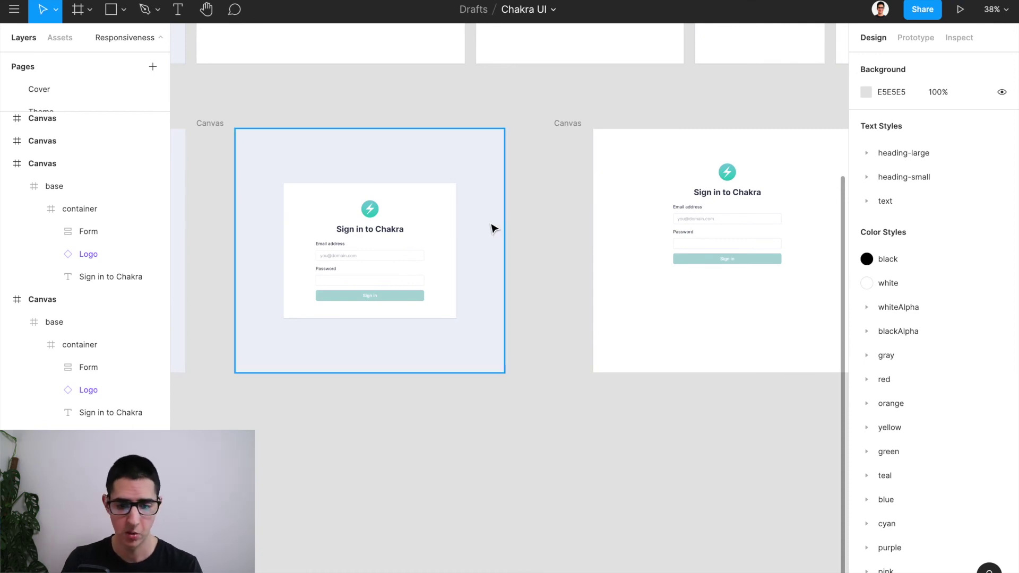
scroll(484, 207, right, 4)
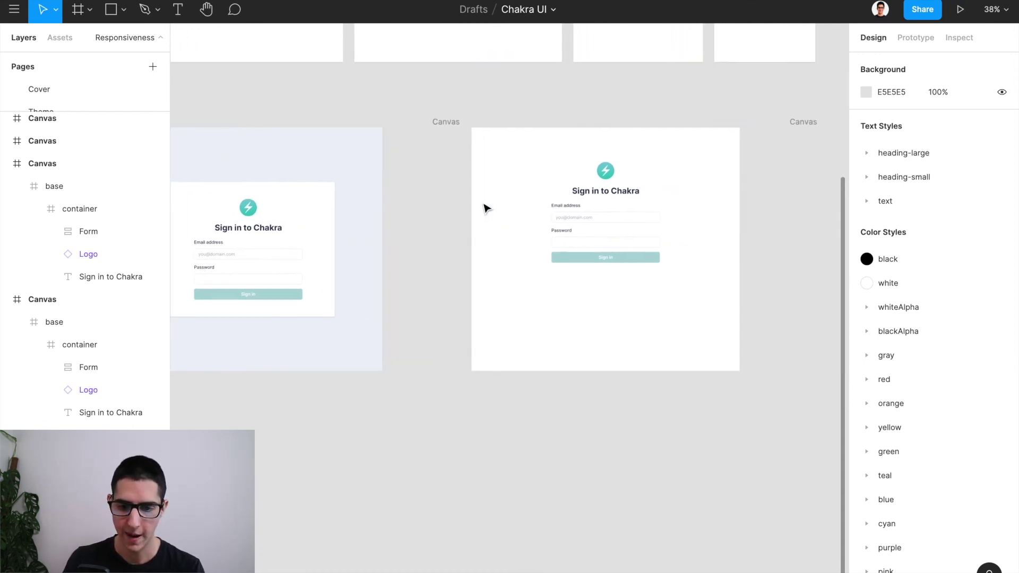
click(485, 207)
scroll(706, 289, up, 5)
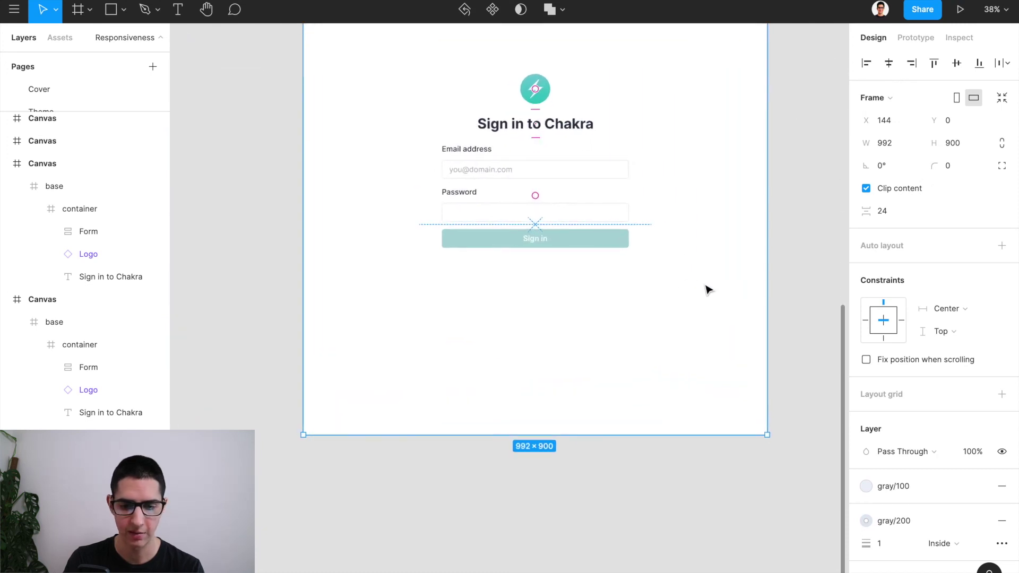
scroll(708, 289, up, 2)
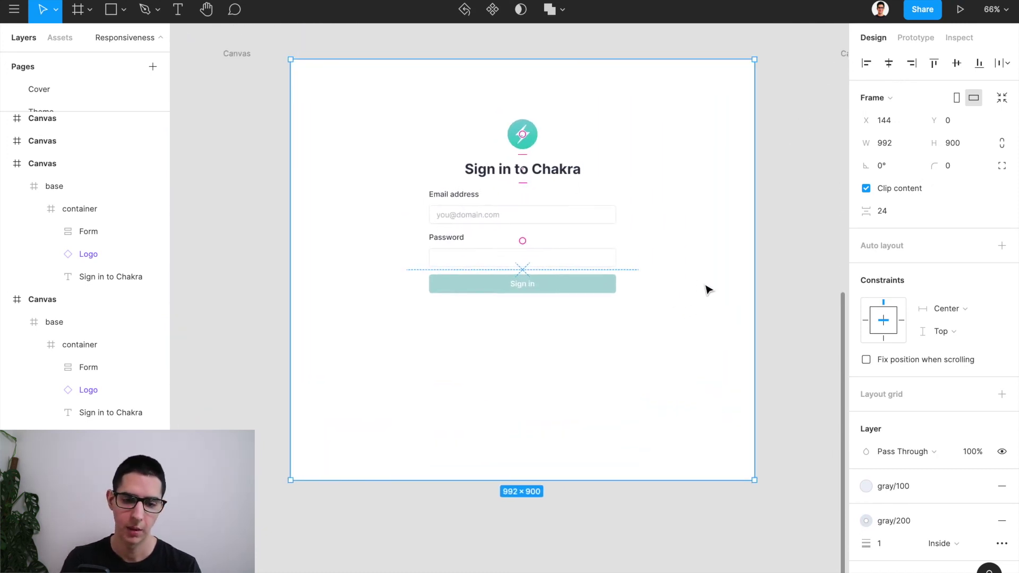
scroll(706, 289, down, 4)
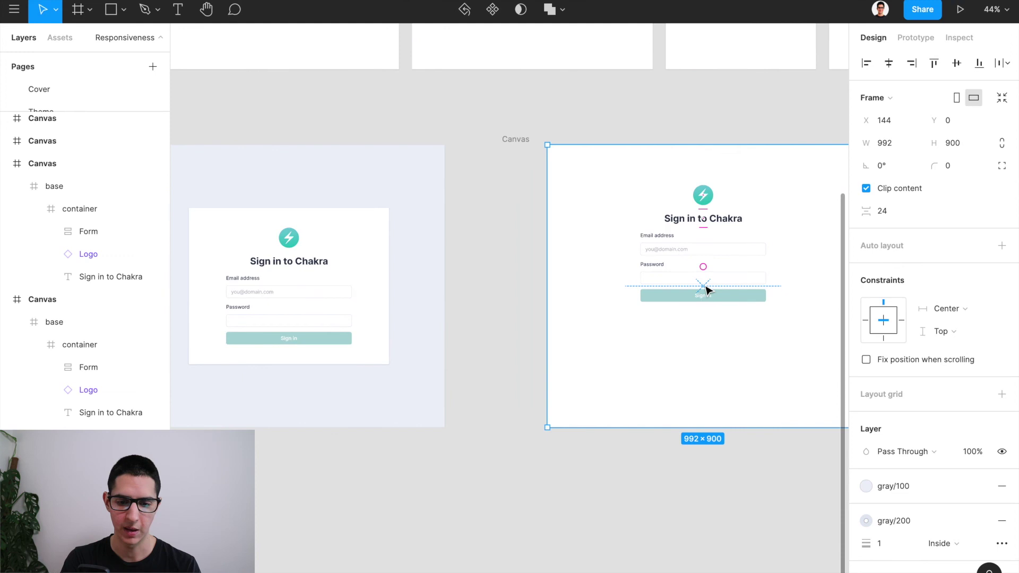
scroll(706, 289, left, 5)
click(605, 259)
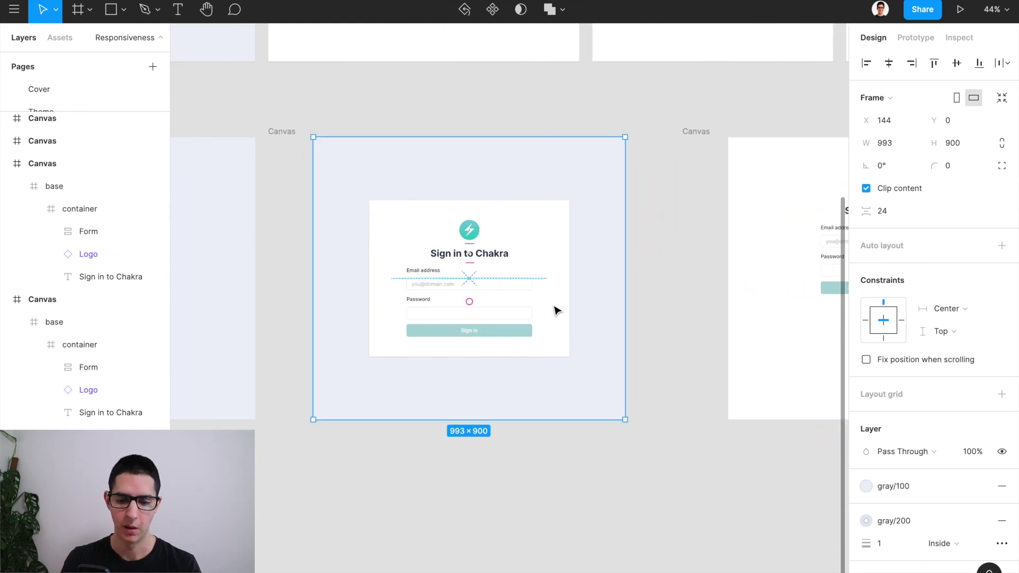
scroll(556, 310, up, 2)
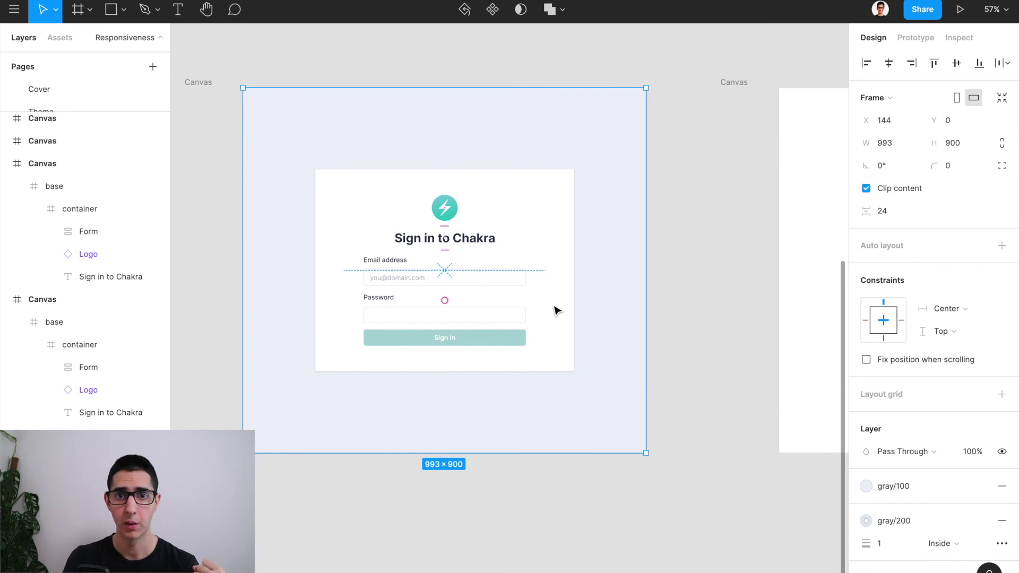
scroll(556, 311, left, 2)
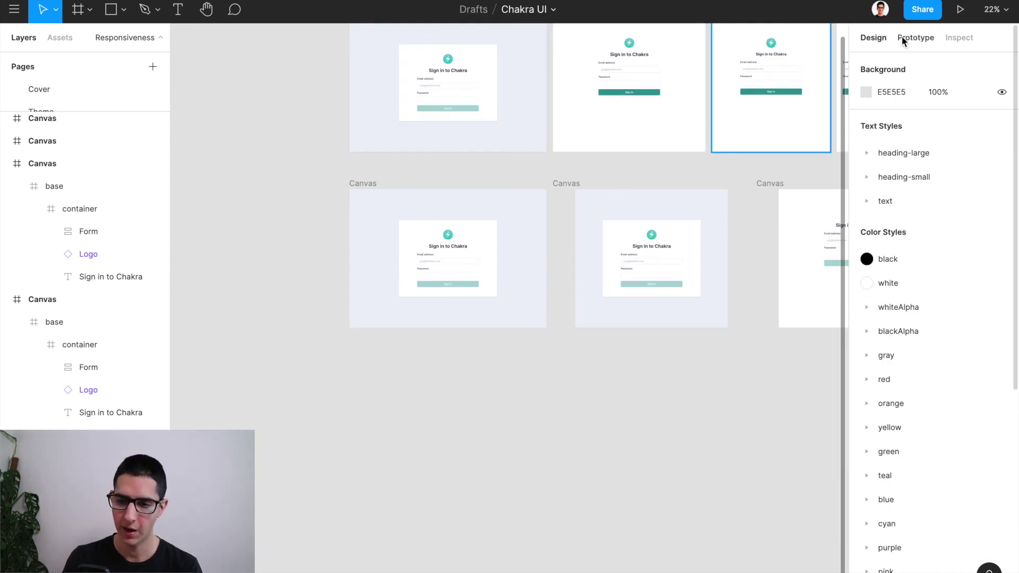
Step: Inspect the lower-left Canvas frame's 1000ms delay smart-animate transition, then close its details
click(909, 36)
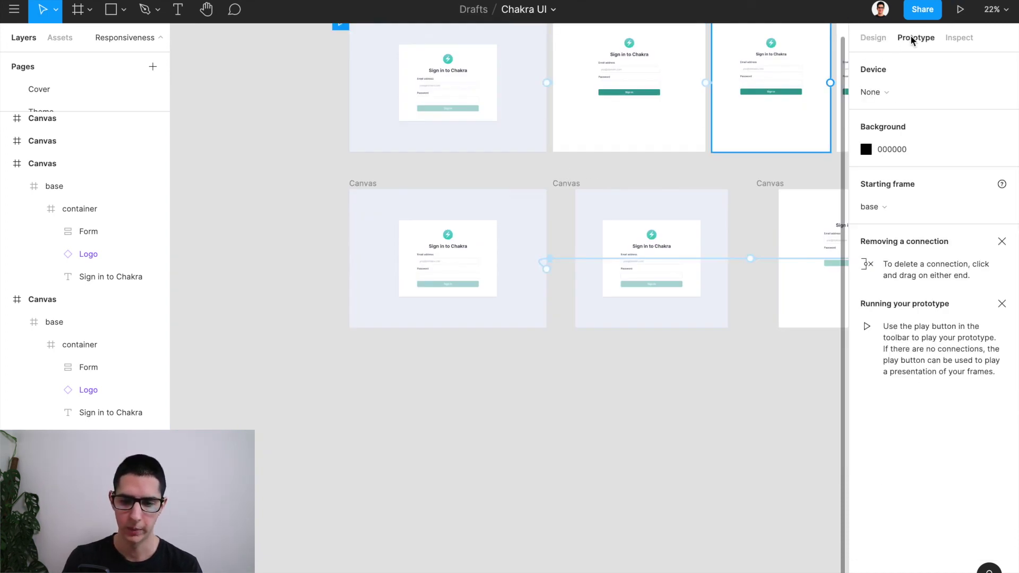
click(372, 184)
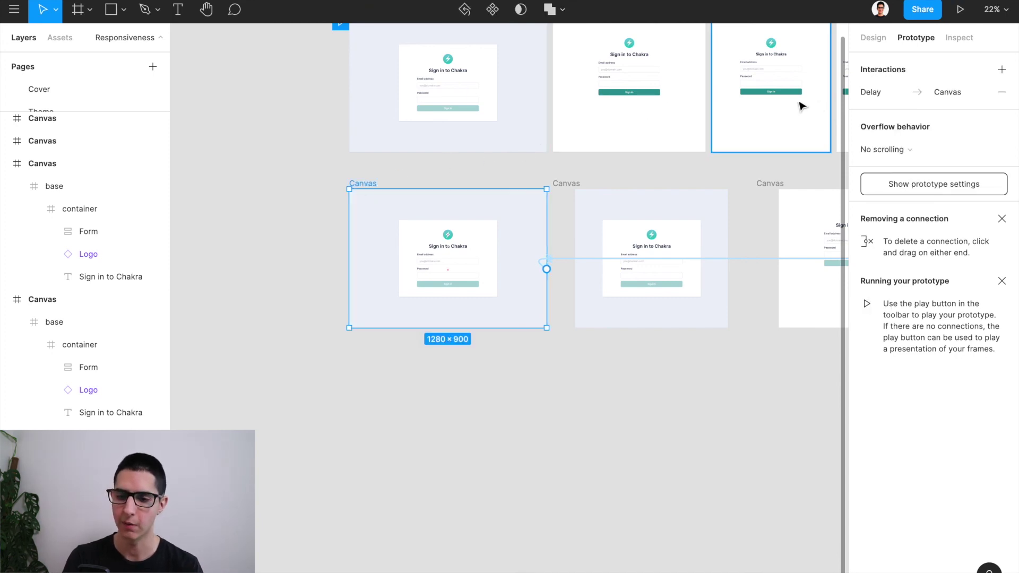
click(874, 94)
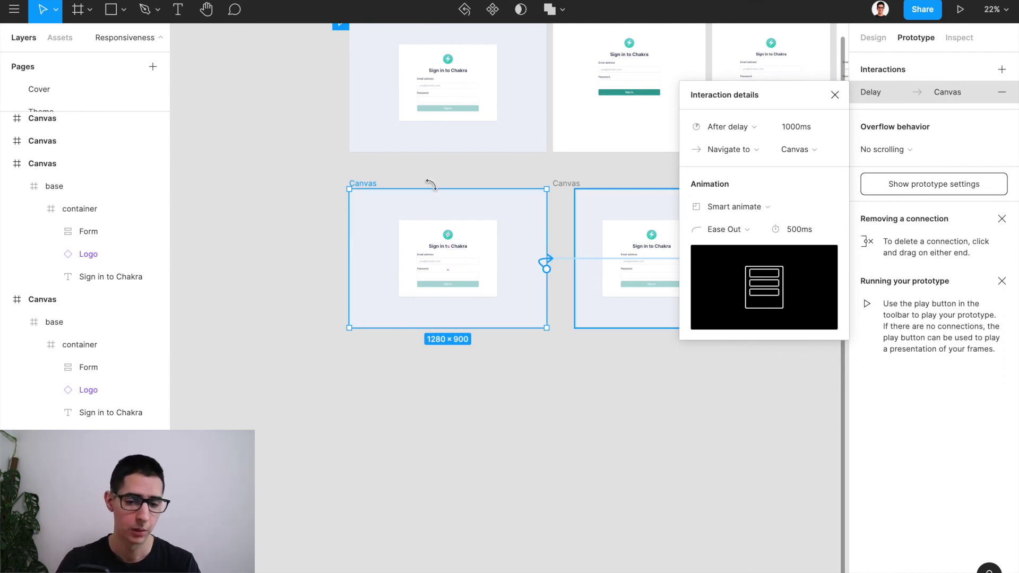
click(325, 209)
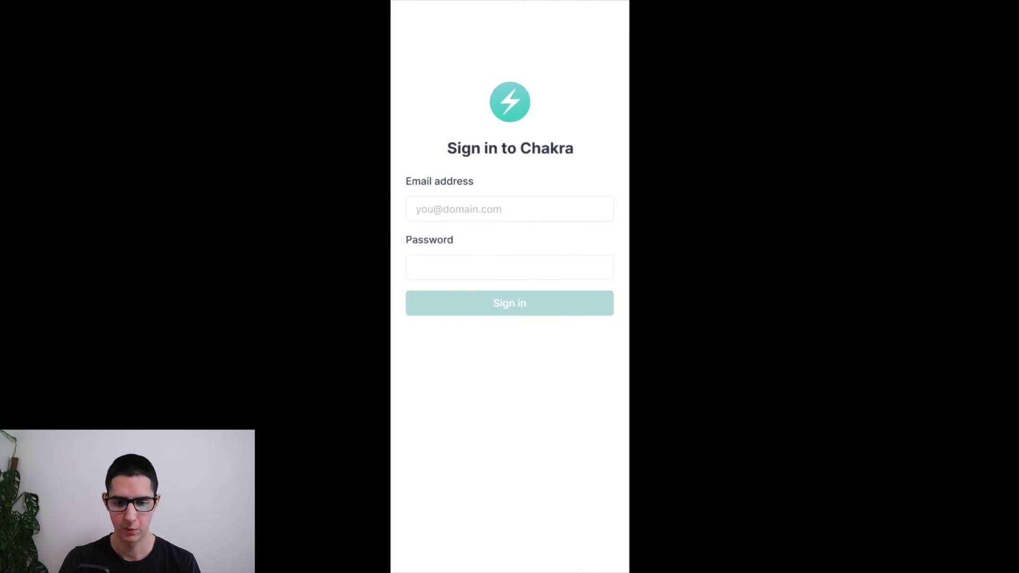
Step: Rewind the prototype recording to about 00:10 and resume playback
click(457, 495)
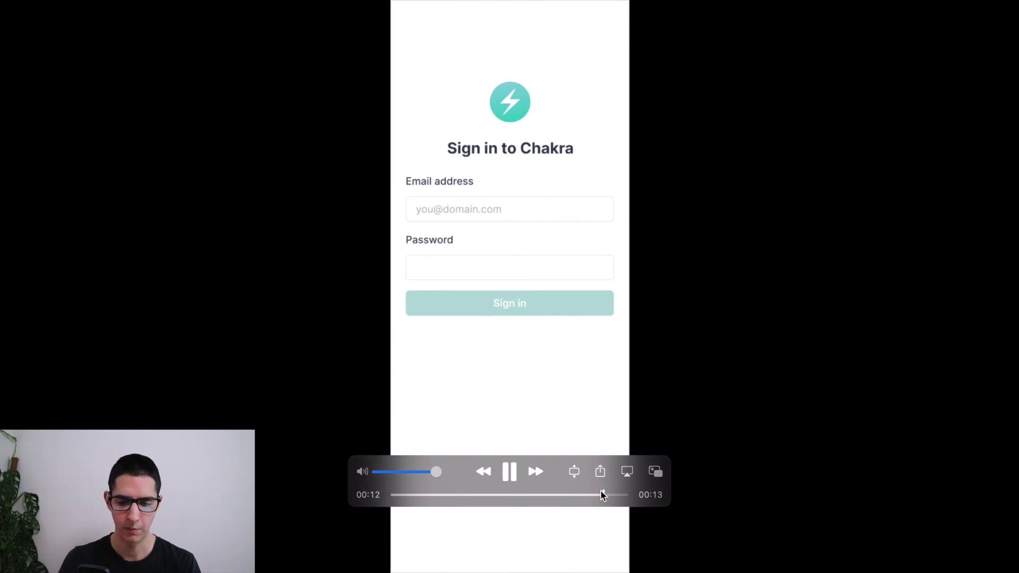
drag(599, 494, 570, 494)
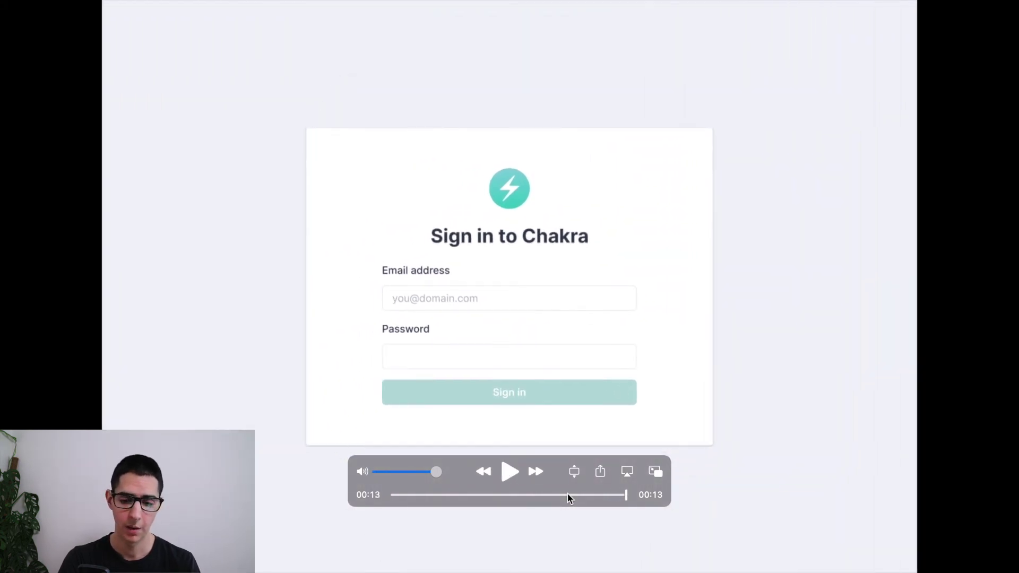
click(567, 495)
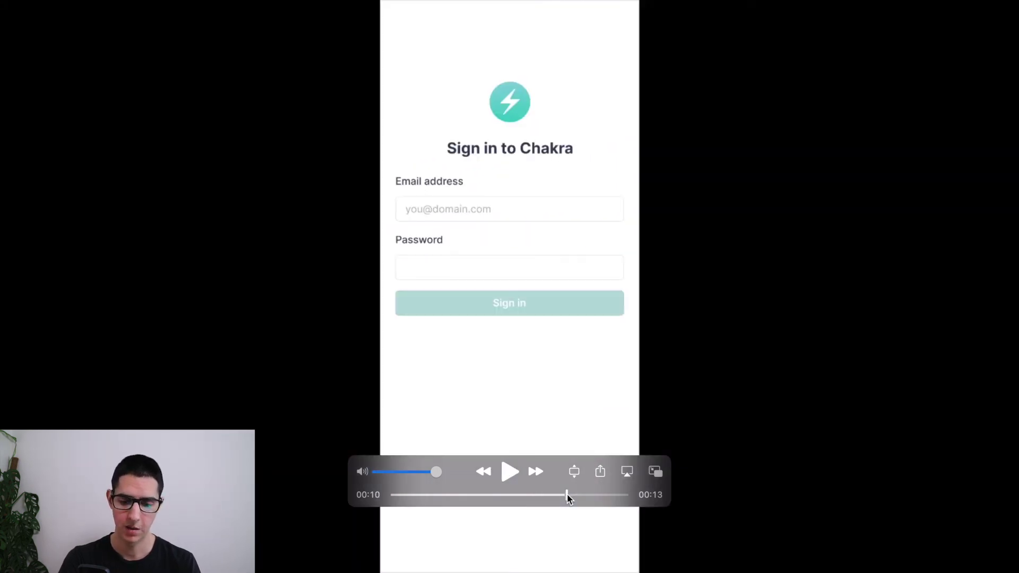
click(510, 473)
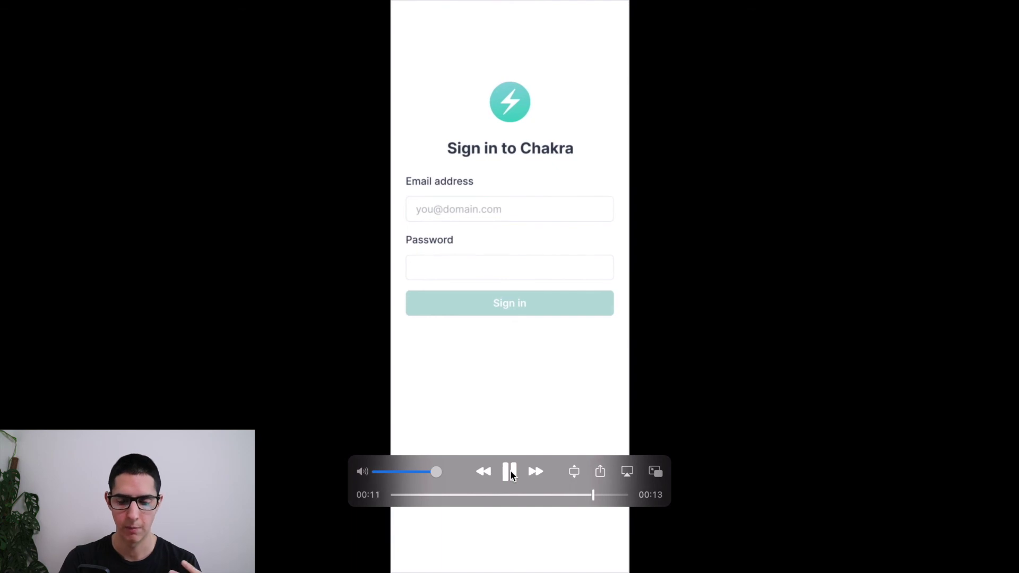